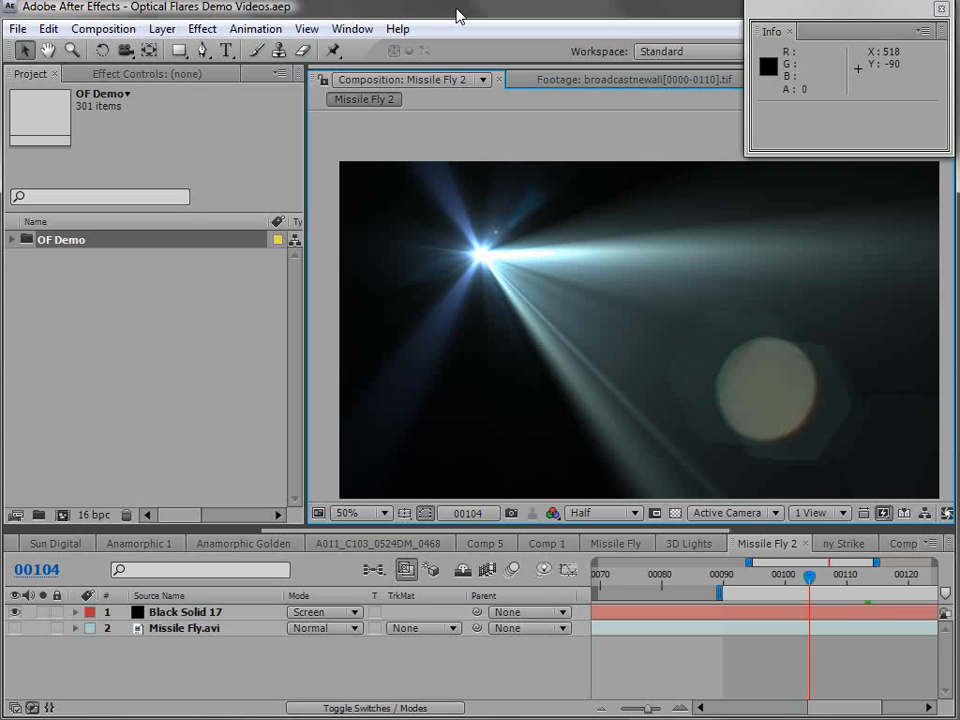
Step: Set the project color depth to 32 bpc
click(429, 111)
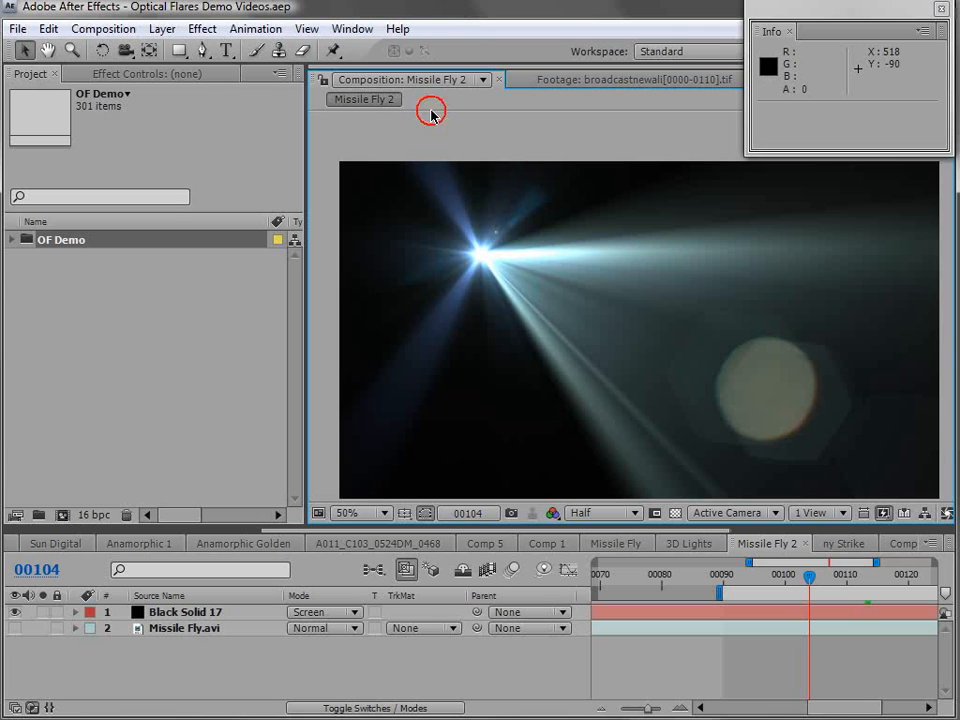
alt+click(94, 516)
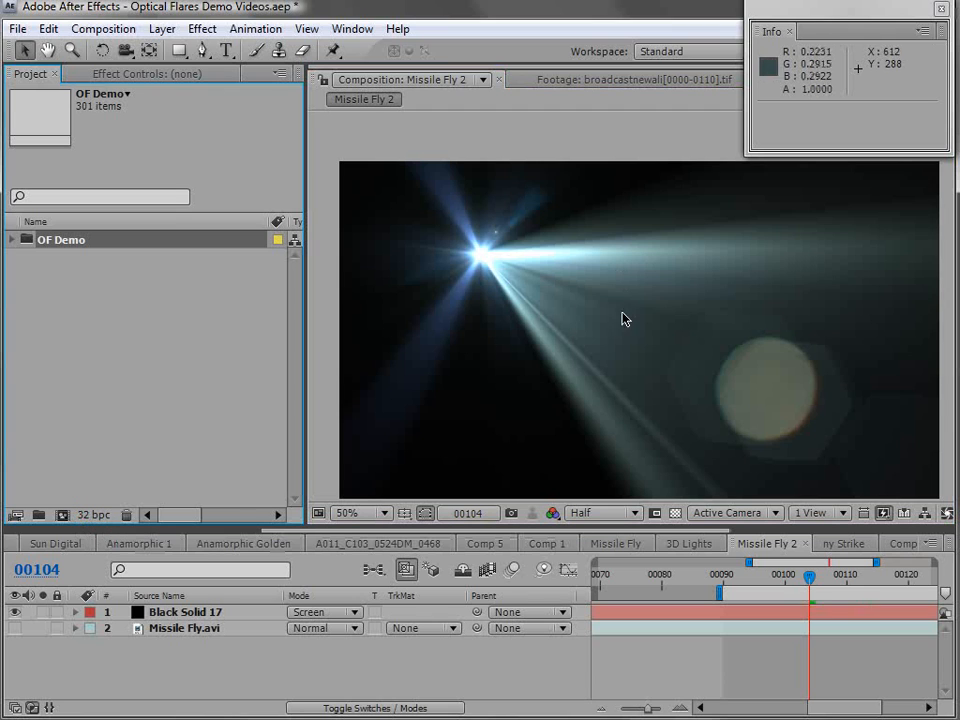
Step: Apply Box Blur to the Black Solid 17 layer with a blur radius of 21 and repeated edge pixels
click(481, 260)
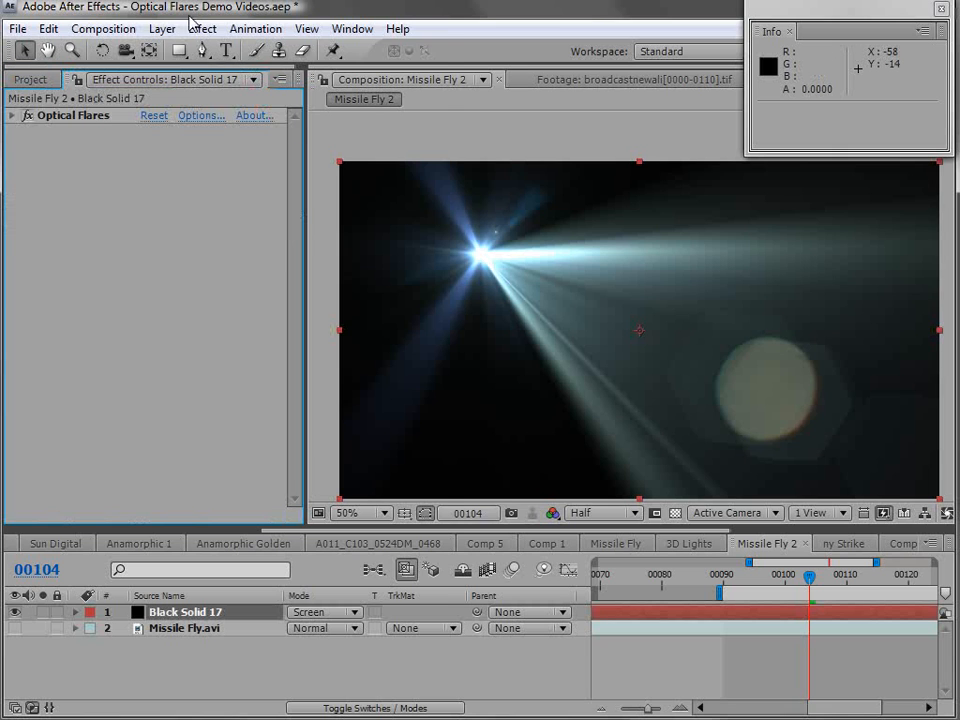
click(200, 27)
mouse_move(242, 161)
click(507, 181)
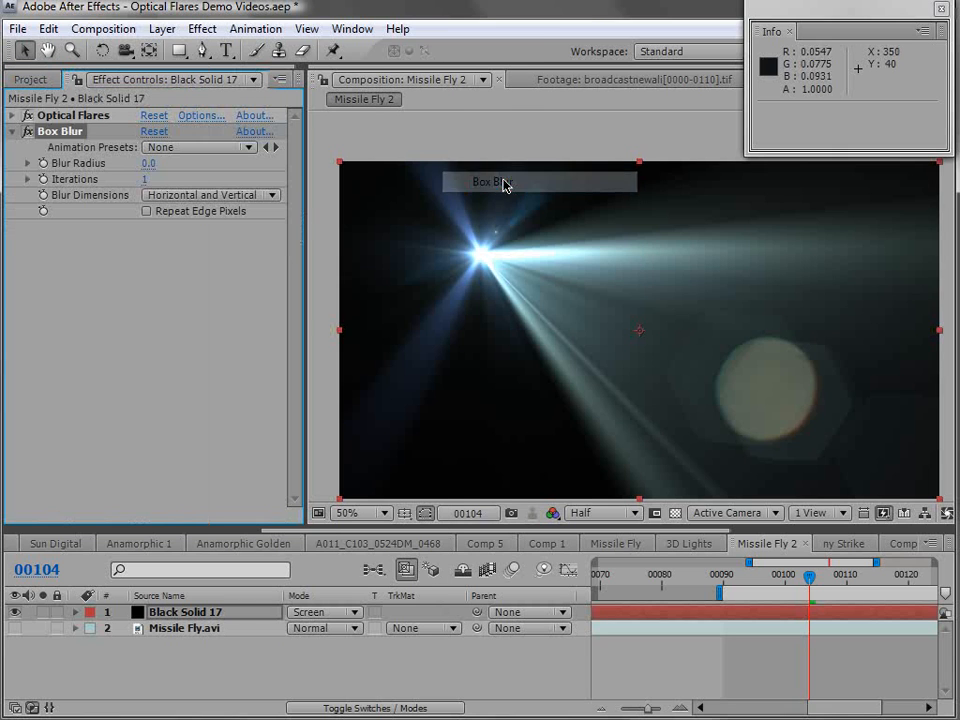
drag(147, 164, 168, 164)
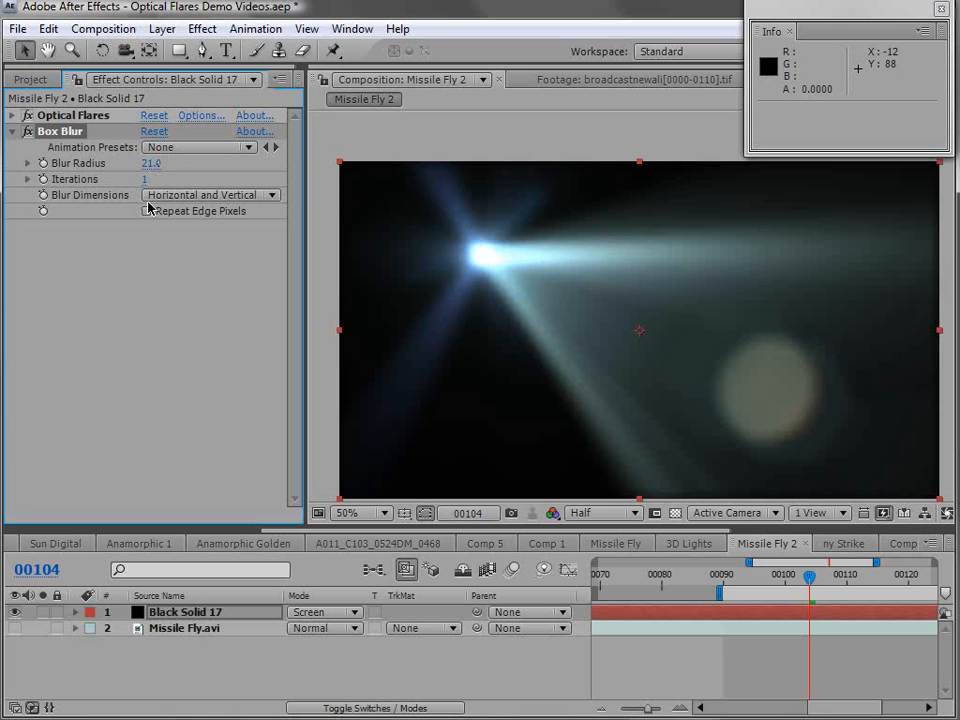
click(147, 215)
Step: Set the Box Blur radius to 26 while inspecting the flare's bright core up close
key(period)
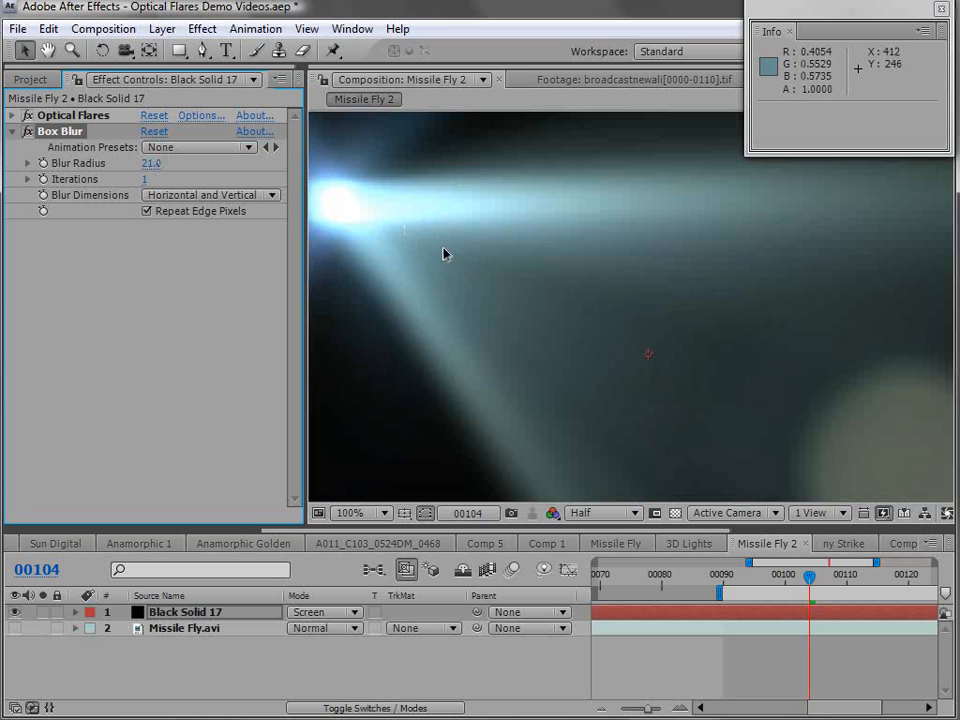
key(space)
drag(379, 212, 439, 242)
mouse_move(150, 162)
mouse_down()
mouse_move(115, 167)
mouse_move(134, 166)
mouse_up()
Step: Cycle the project color depth through 16 bpc and back to 32 bpc to compare the blurred flare
click(30, 79)
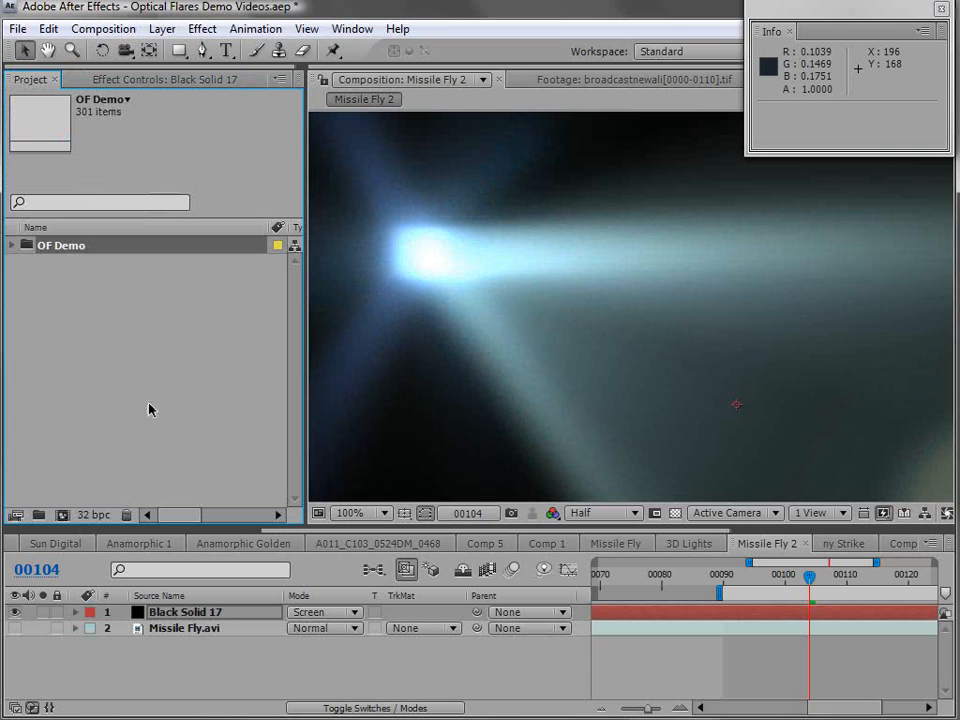
alt+click(91, 515)
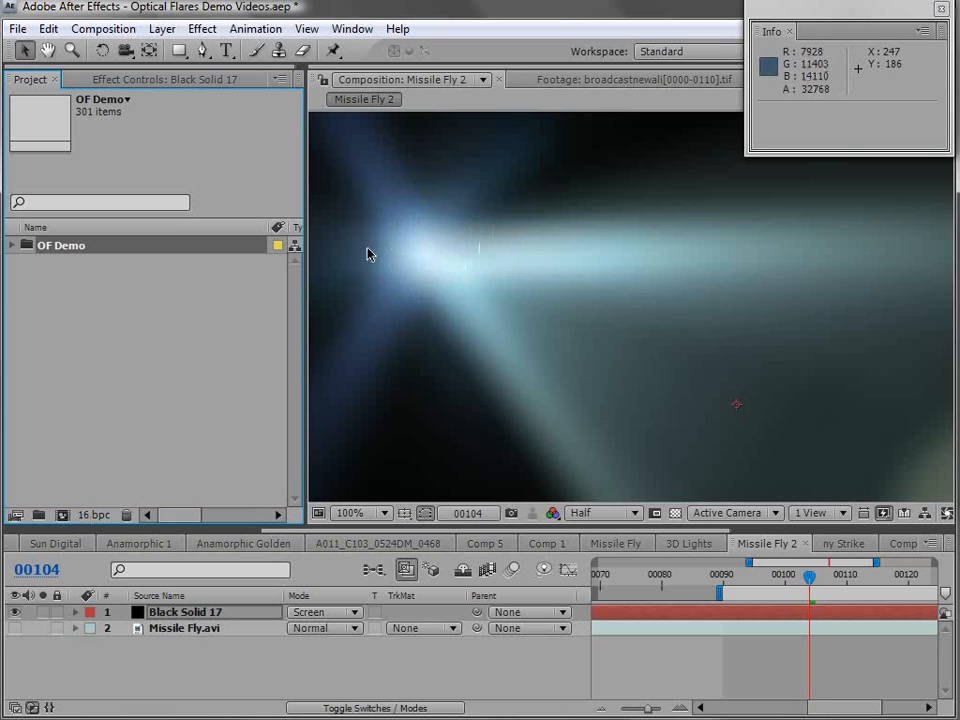
alt+click(93, 515)
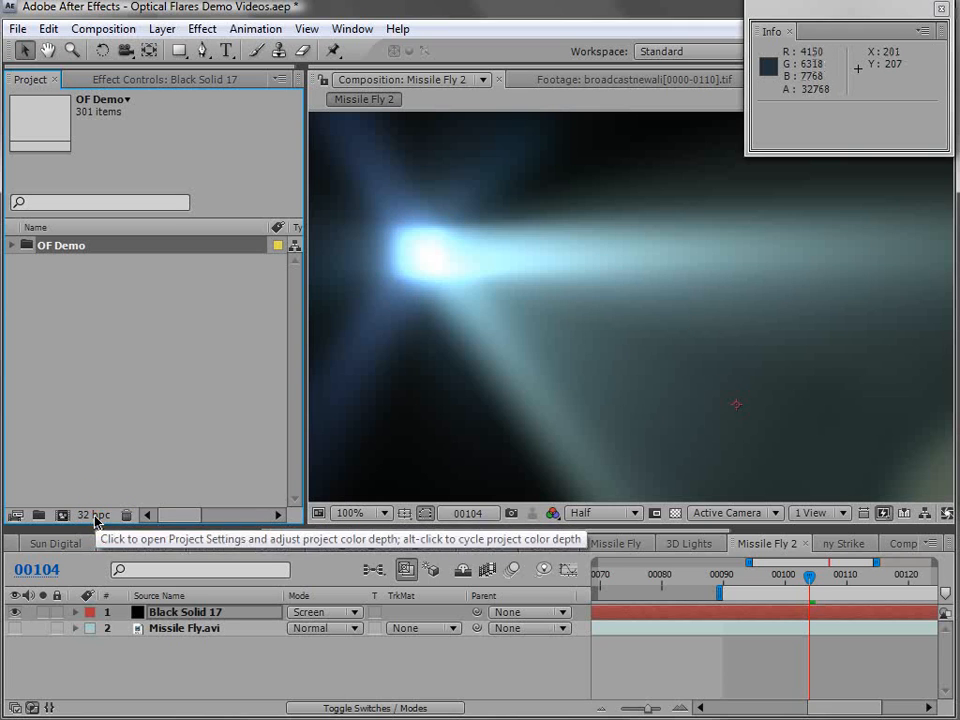
alt+click(93, 515)
alt+click(97, 517)
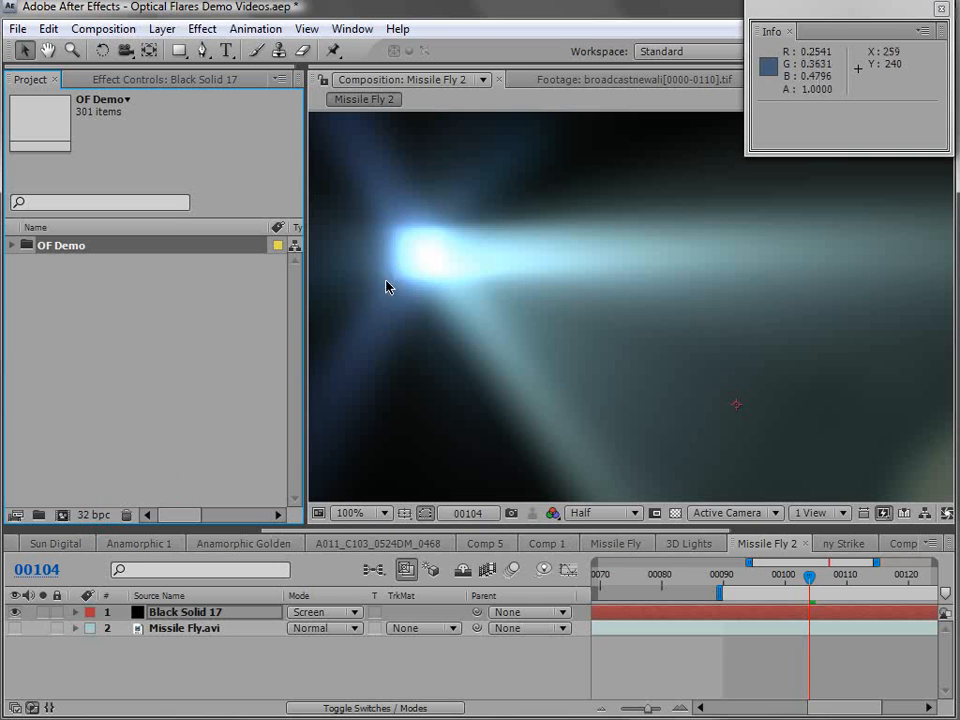
Step: Delete the Box Blur effect from the Black Solid 17 layer
scroll(403, 265, down, 1)
key(space)
drag(612, 333, 561, 299)
click(124, 81)
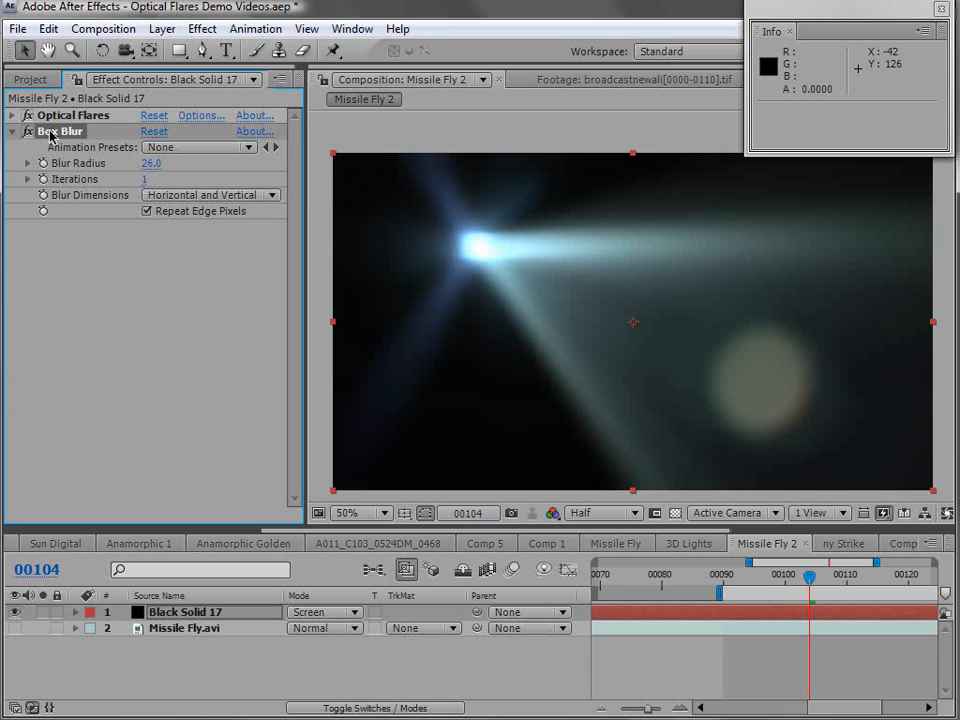
key(Delete)
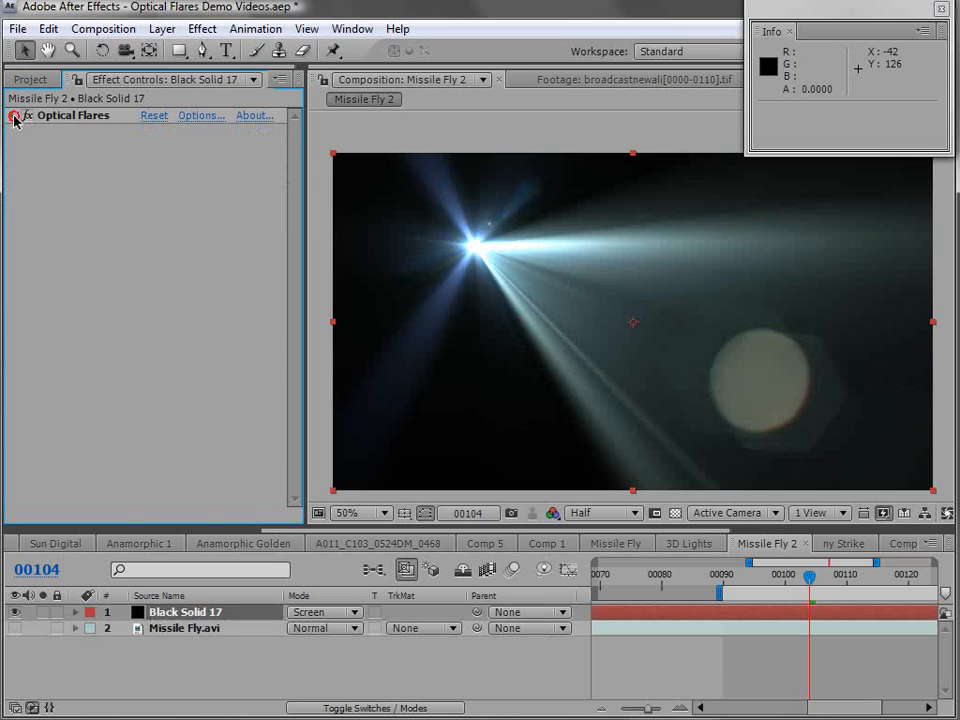
Step: Expand the Optical Flares effect settings and collapse the Foreground Layers, Flicker and Custom Layers groups
click(14, 116)
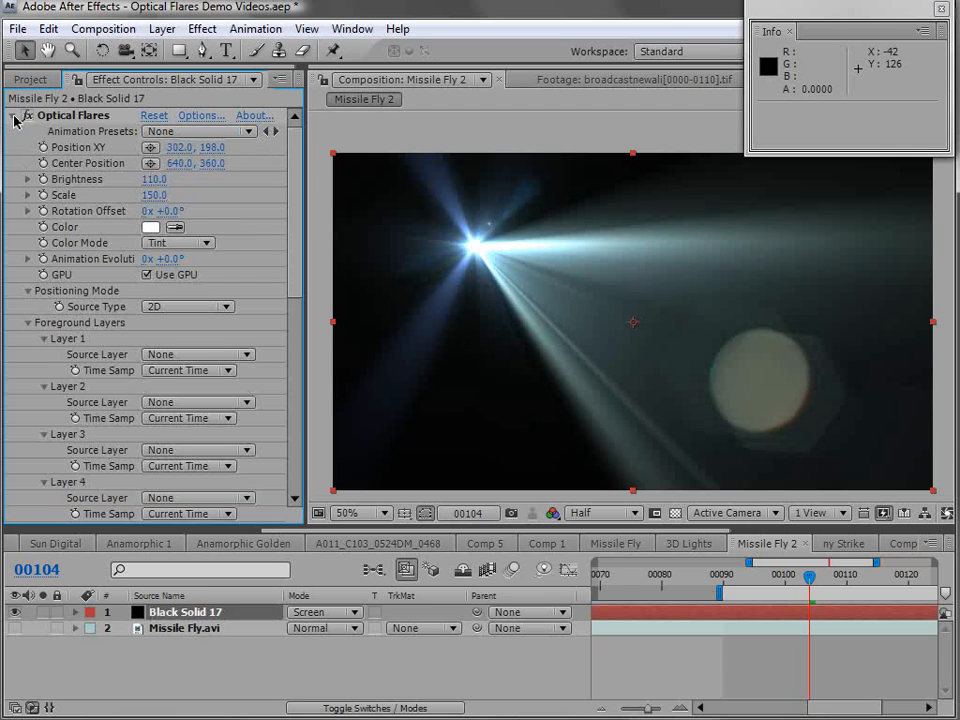
click(27, 323)
click(27, 339)
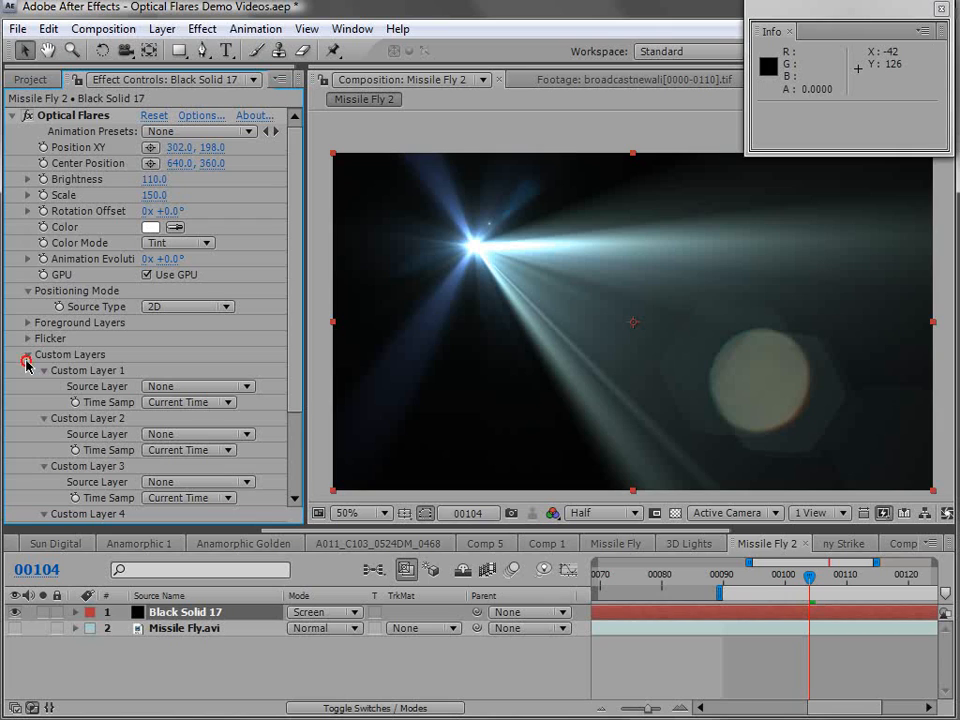
click(28, 355)
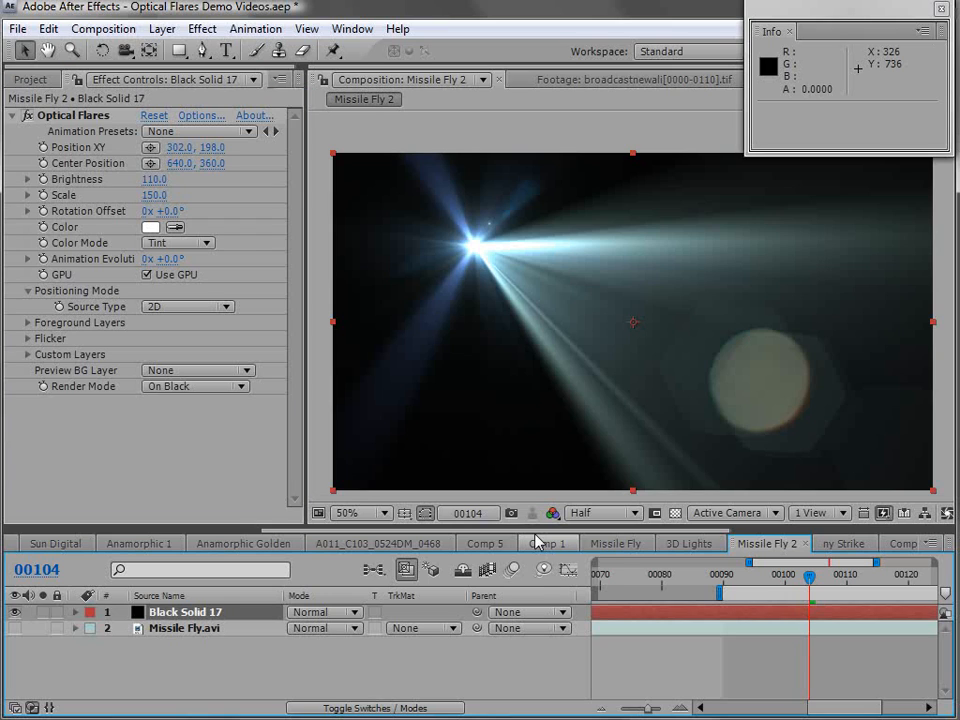
Step: Change the color of the Black Solid 17 layer to red in its solid settings
click(138, 443)
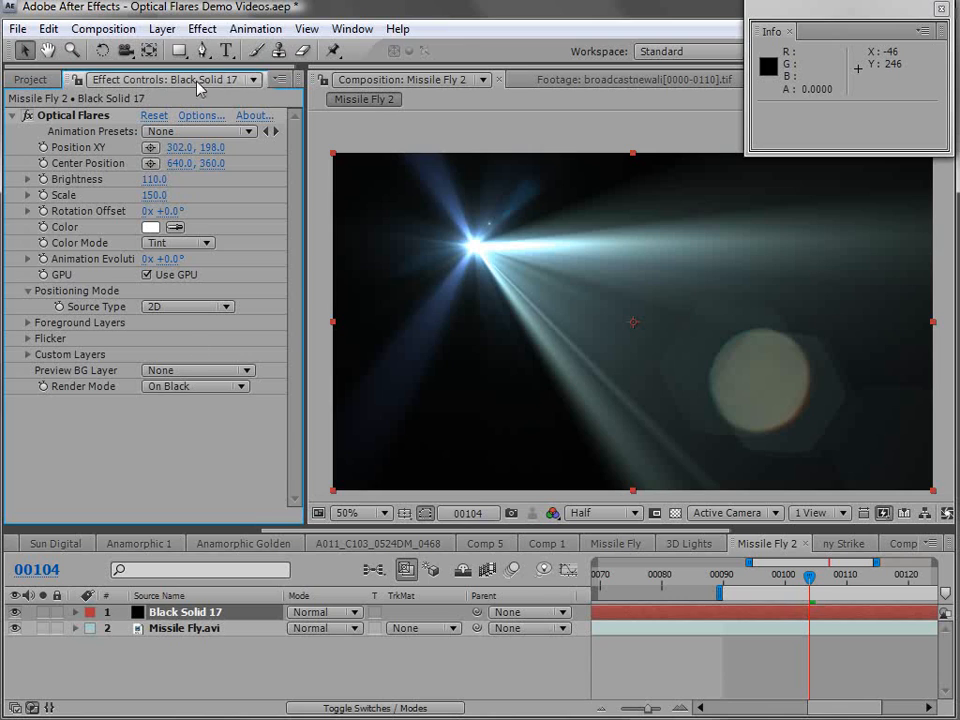
click(162, 28)
click(140, 66)
click(321, 482)
drag(442, 513, 579, 501)
click(744, 454)
click(371, 587)
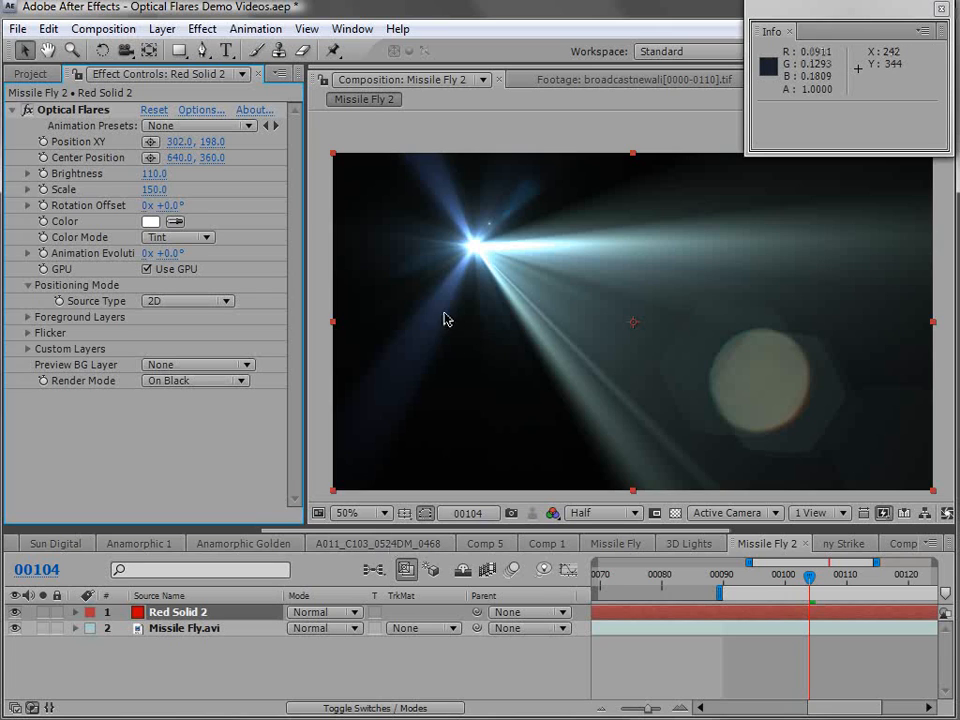
Step: Keep the flare's Render Mode at On Black and toggle Optical Flares off and on to compare with the red solid
click(195, 380)
click(205, 390)
click(24, 111)
click(24, 111)
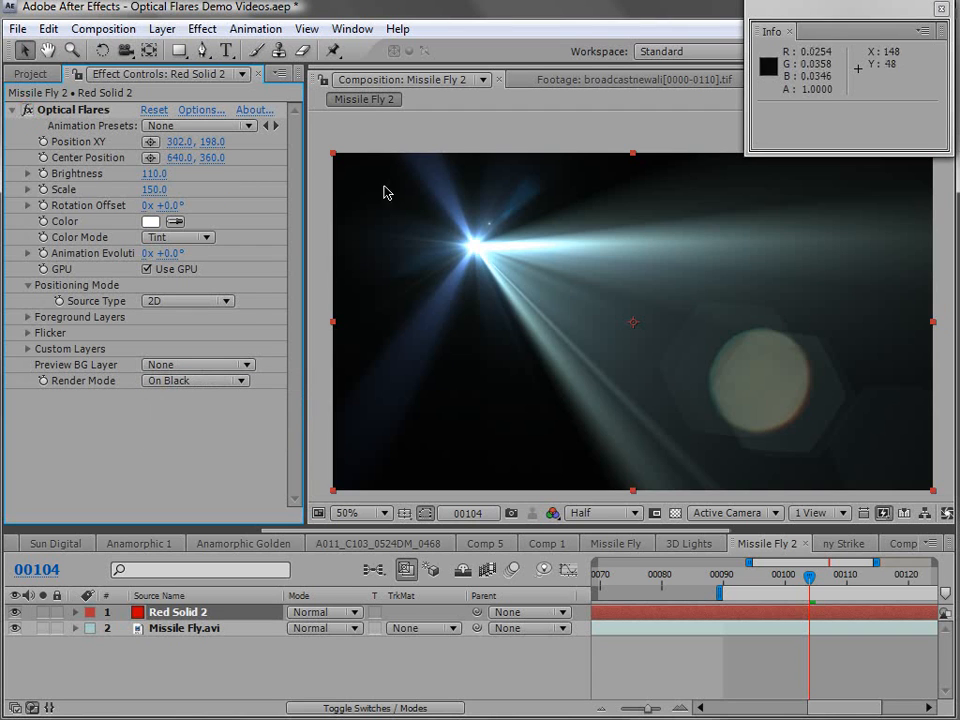
Step: Set the flare's Render Mode to On Transparent and move the flare to about 1026, 358
click(195, 382)
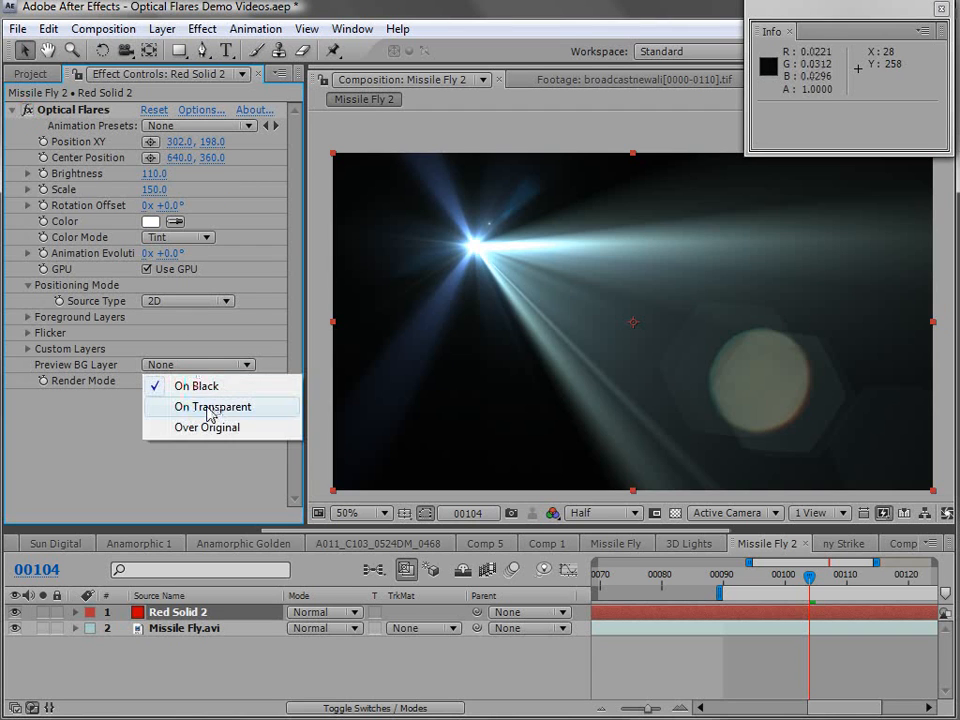
click(212, 406)
drag(476, 250, 815, 323)
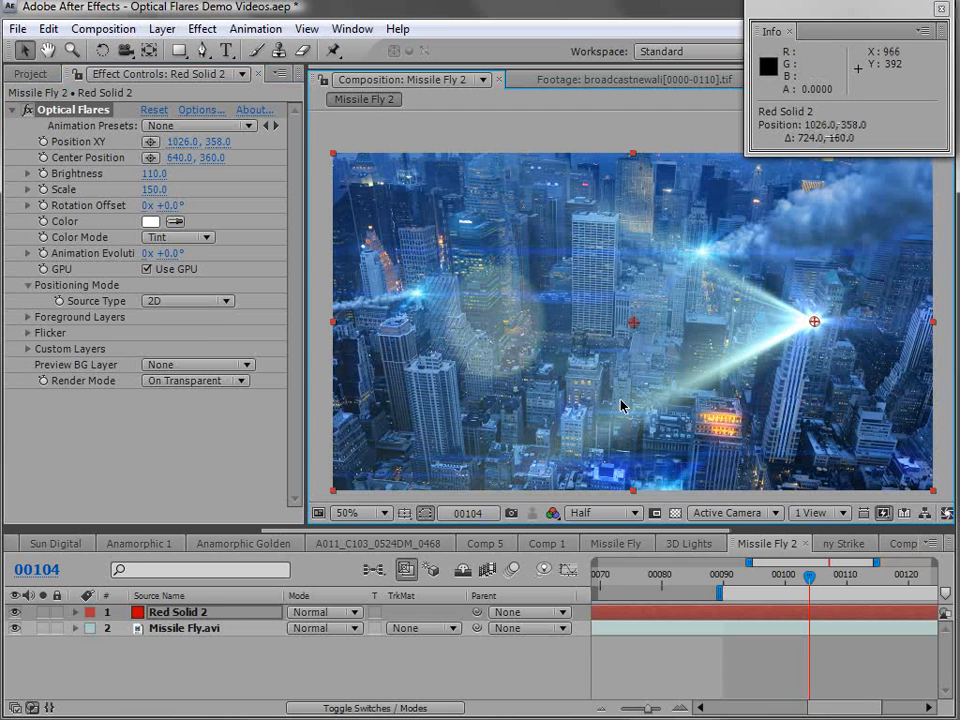
Step: Set the flare's Render Mode to Over Original and move the flare to about 348, 140
click(192, 380)
click(185, 400)
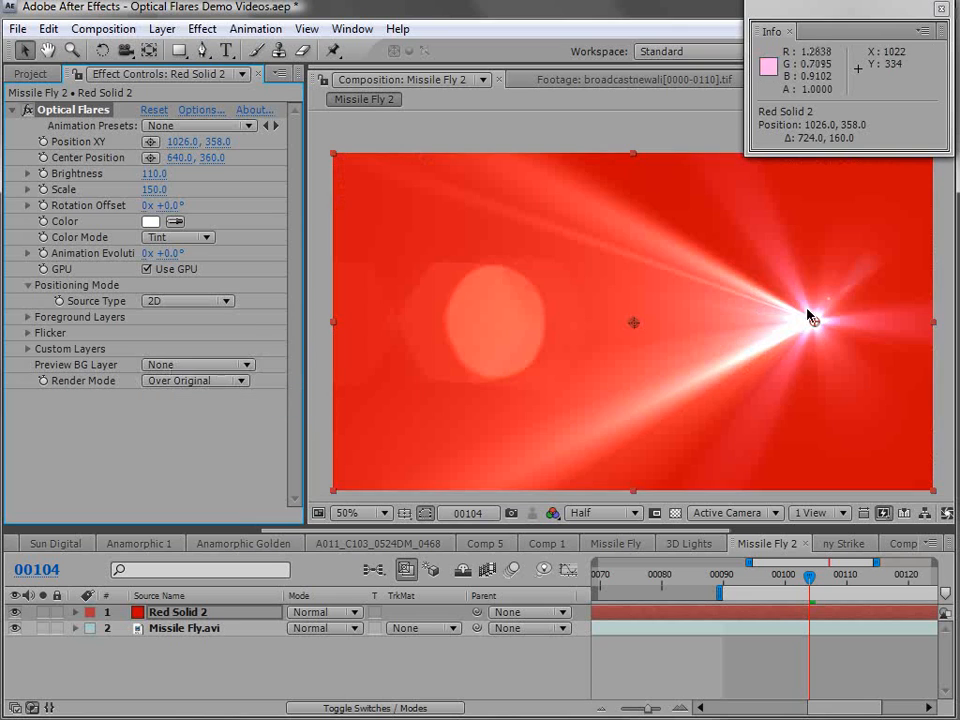
drag(812, 321, 496, 219)
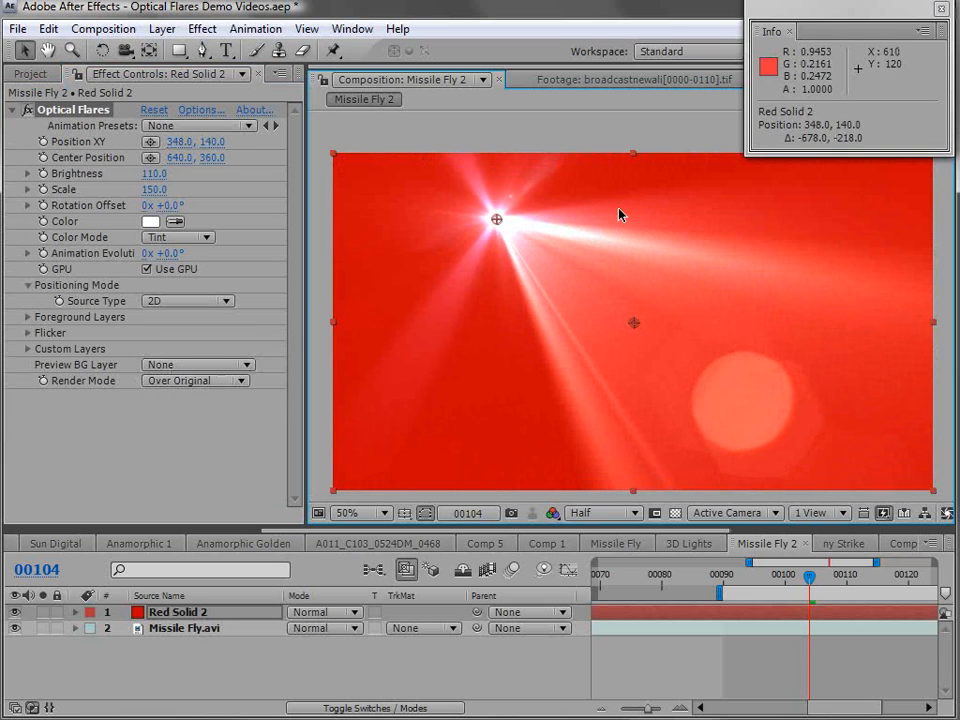
Step: Set the flare's Render Mode to On Black and the Red Solid 2 layer's blending mode to Screen
click(175, 381)
click(200, 341)
click(317, 614)
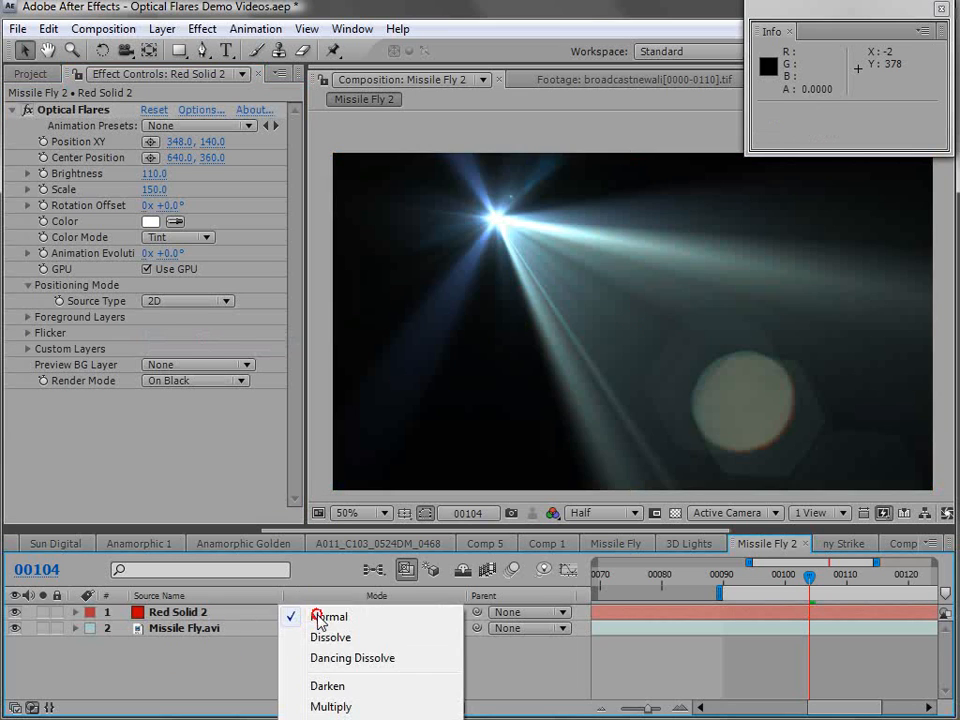
click(330, 719)
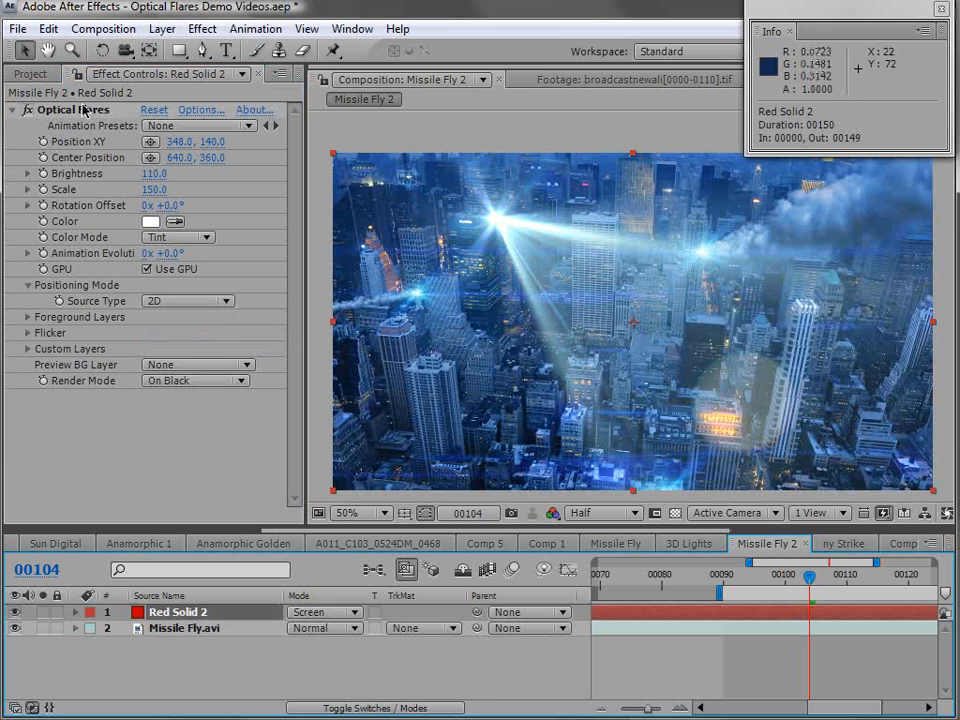
Step: Move the flare to about 334, 146 and review the Render Mode options, keeping On Black
drag(497, 219, 510, 304)
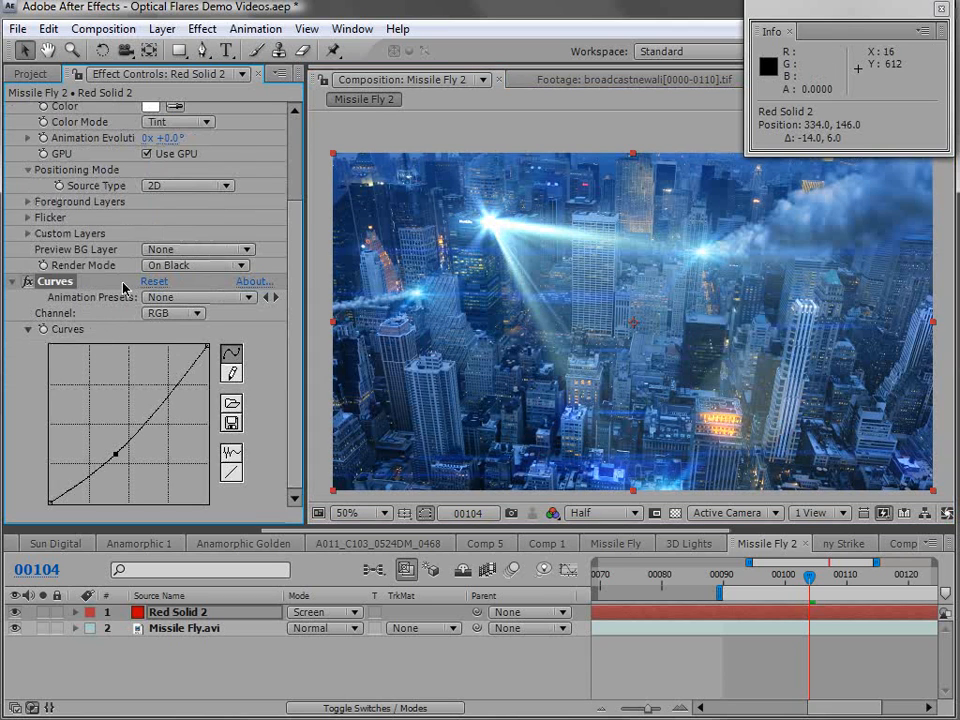
click(195, 268)
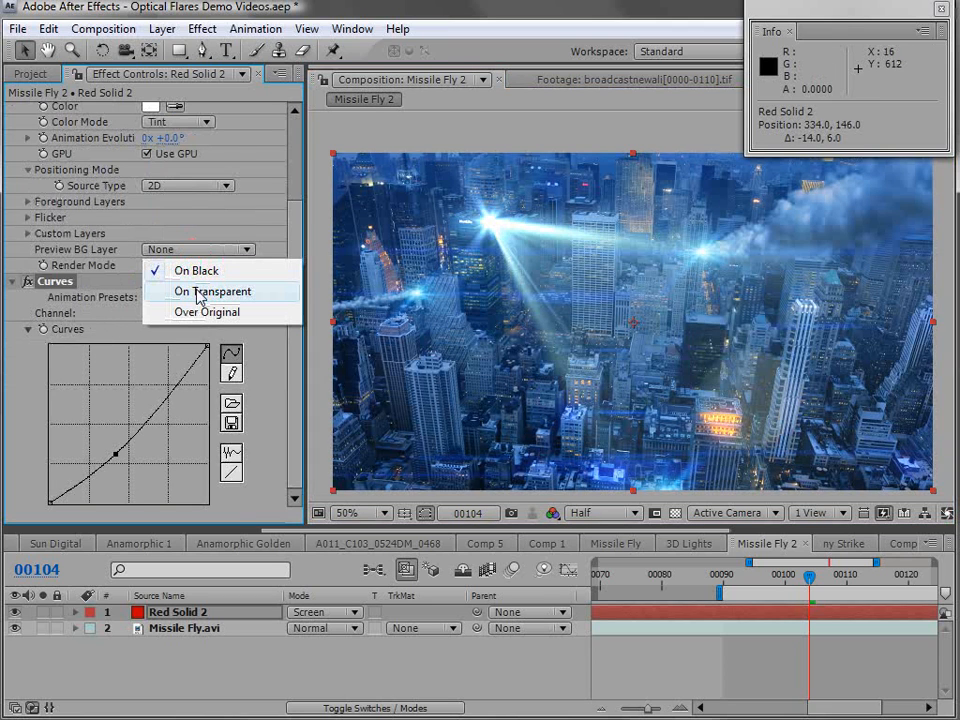
click(189, 270)
click(189, 267)
Step: Delete the Curves effect from the Red Solid 2 layer
click(66, 286)
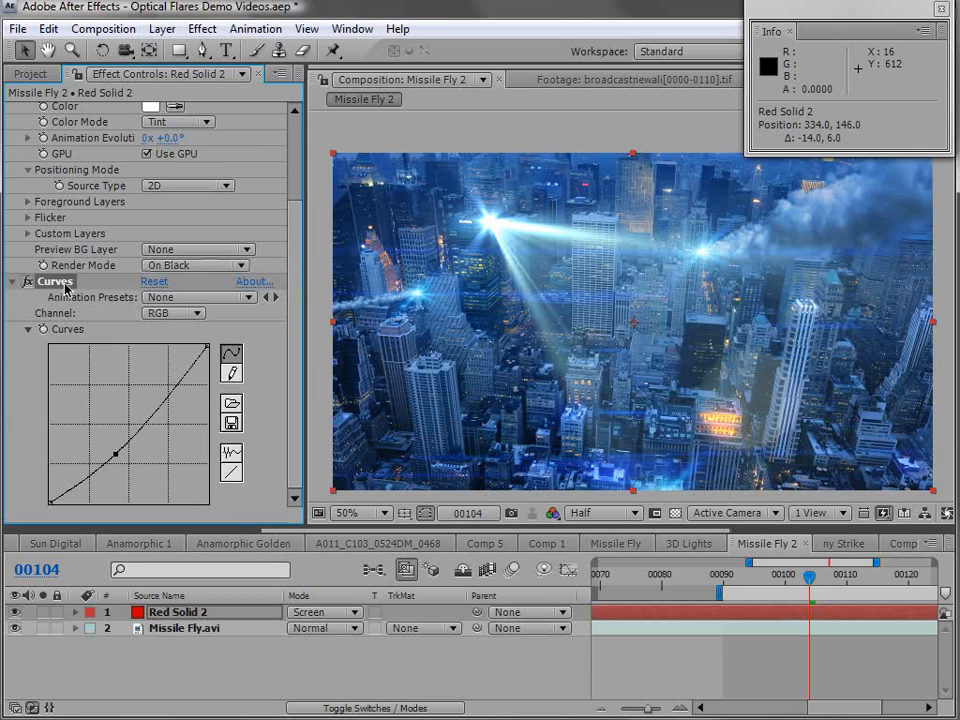
key(Delete)
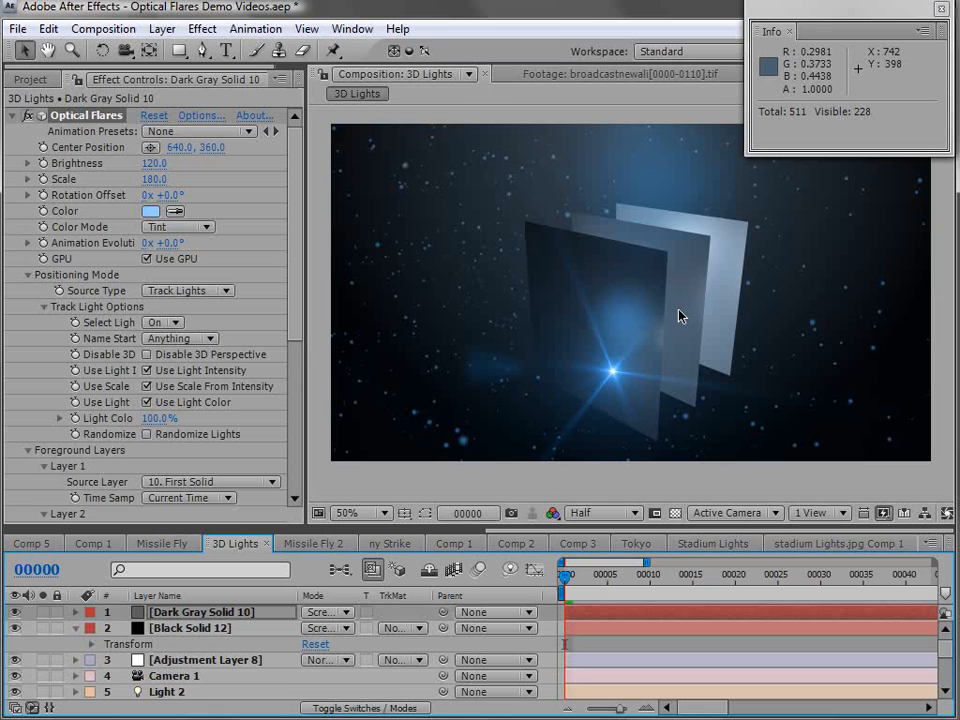
Step: Orbit the camera around the glass panes and lights in the 3D Lights composition, and switch to the Top view
key(c)
drag(729, 360, 570, 351)
click(724, 513)
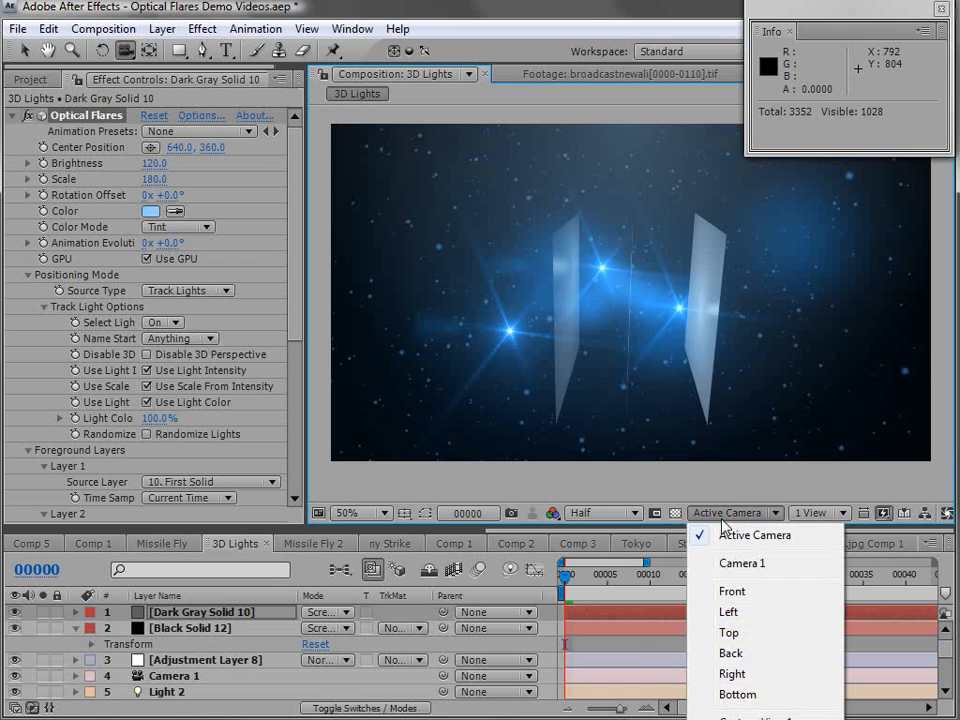
click(731, 634)
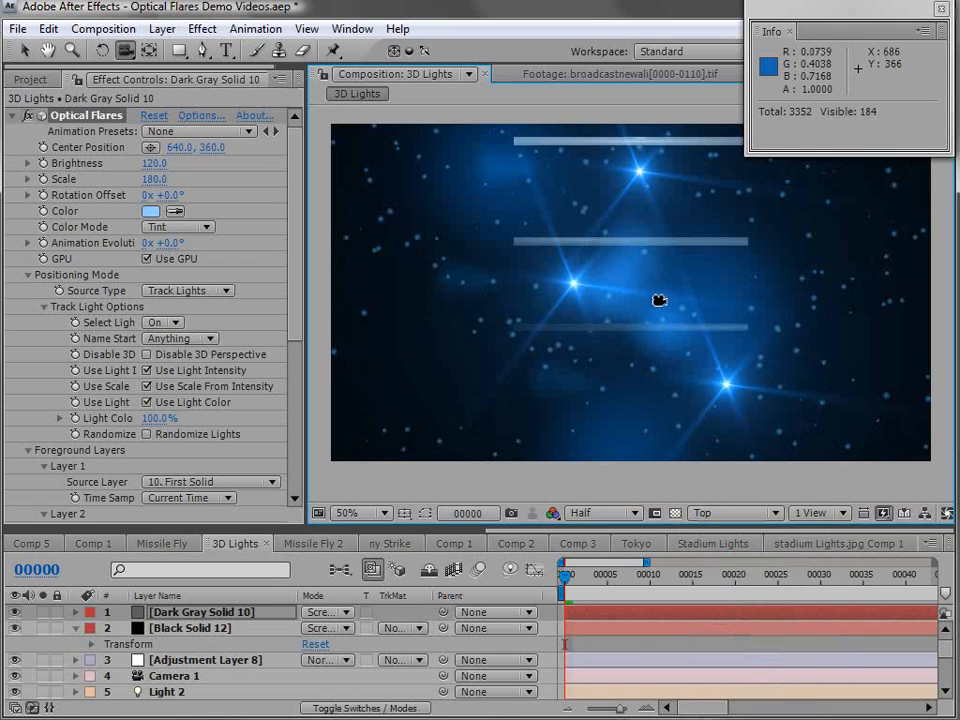
Step: Show the layer controls and track the Top view to examine how the flares follow the 3D lights
key(c)
key(c)
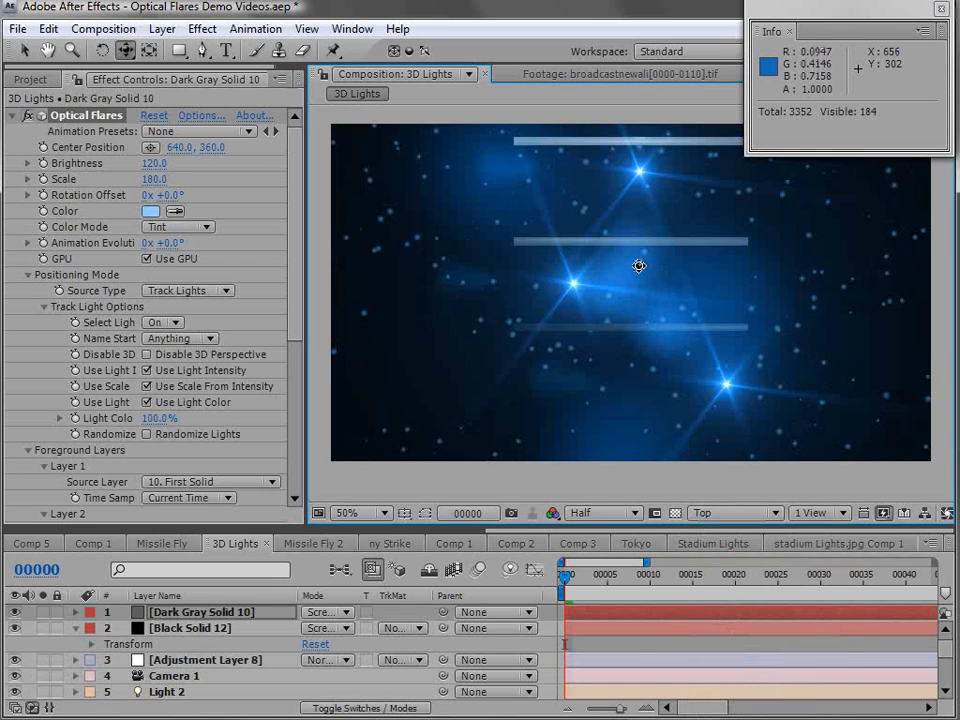
drag(696, 231, 671, 251)
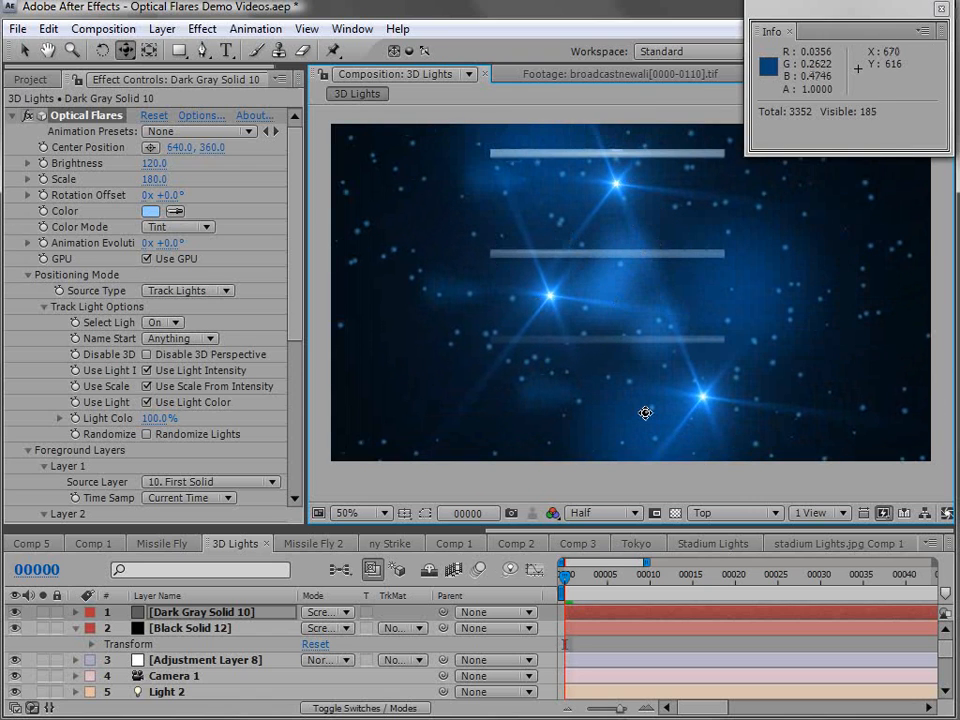
key(ctrl+shift+h)
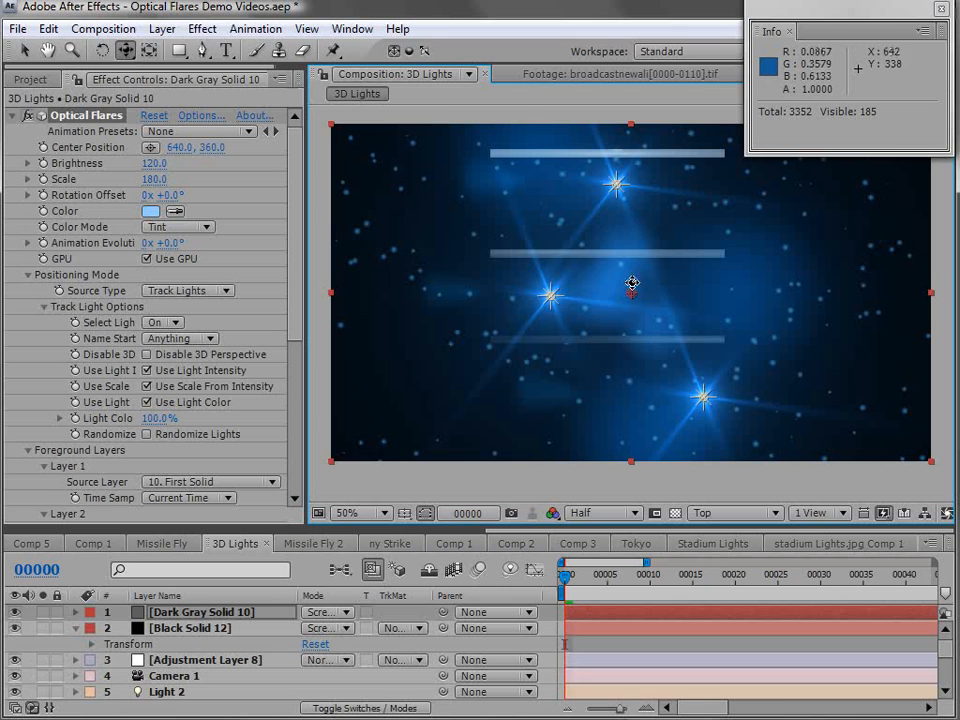
drag(676, 260, 656, 288)
drag(662, 361, 720, 319)
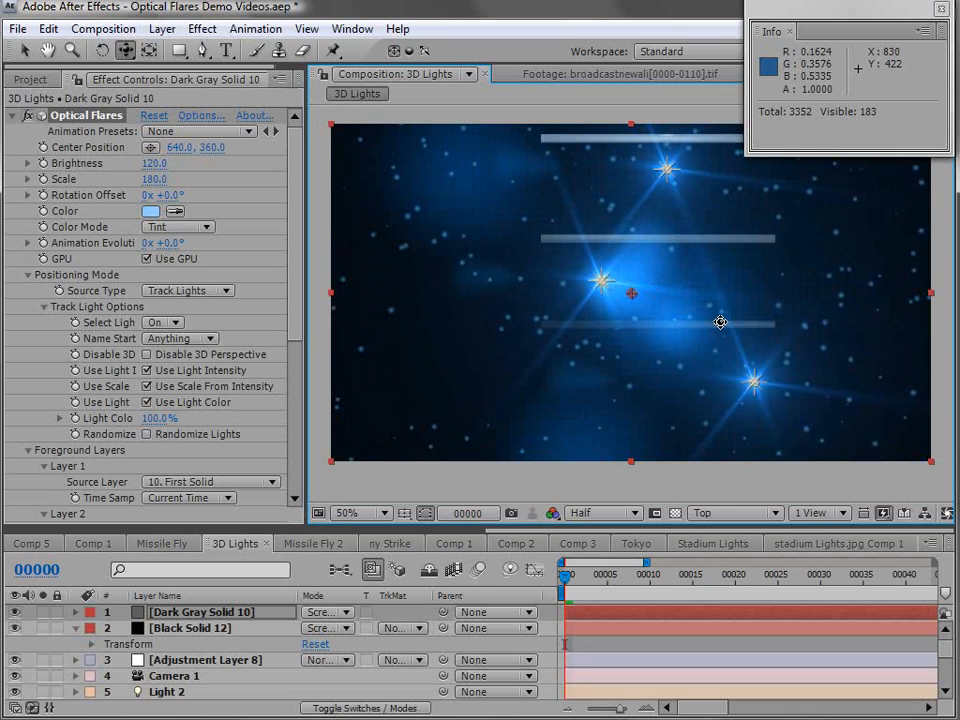
Step: Return the 3D Lights composition to the Active Camera view and orbit the camera around the glass panes
click(722, 513)
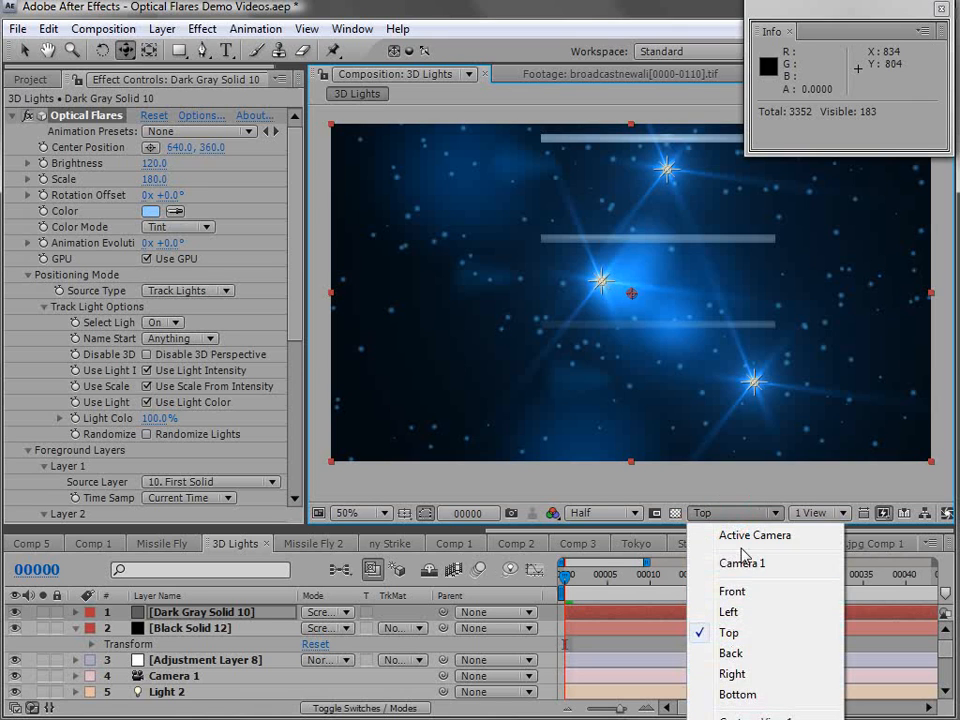
click(752, 535)
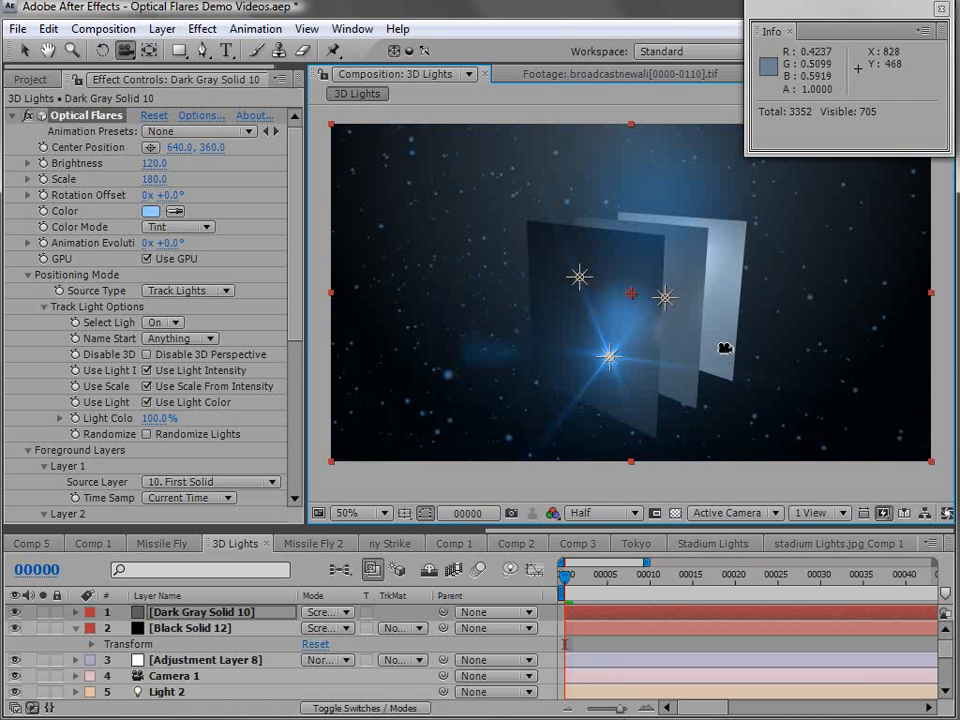
drag(694, 349, 608, 352)
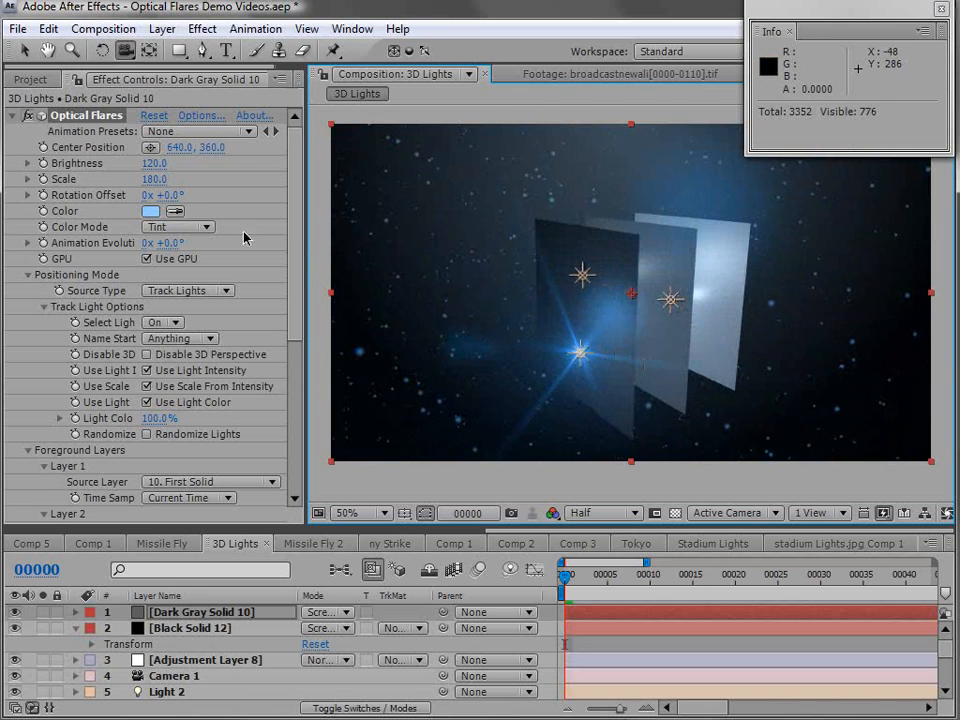
Step: Try rotating the flare elements by setting the Rotation Offset to about 20°
drag(167, 196, 236, 187)
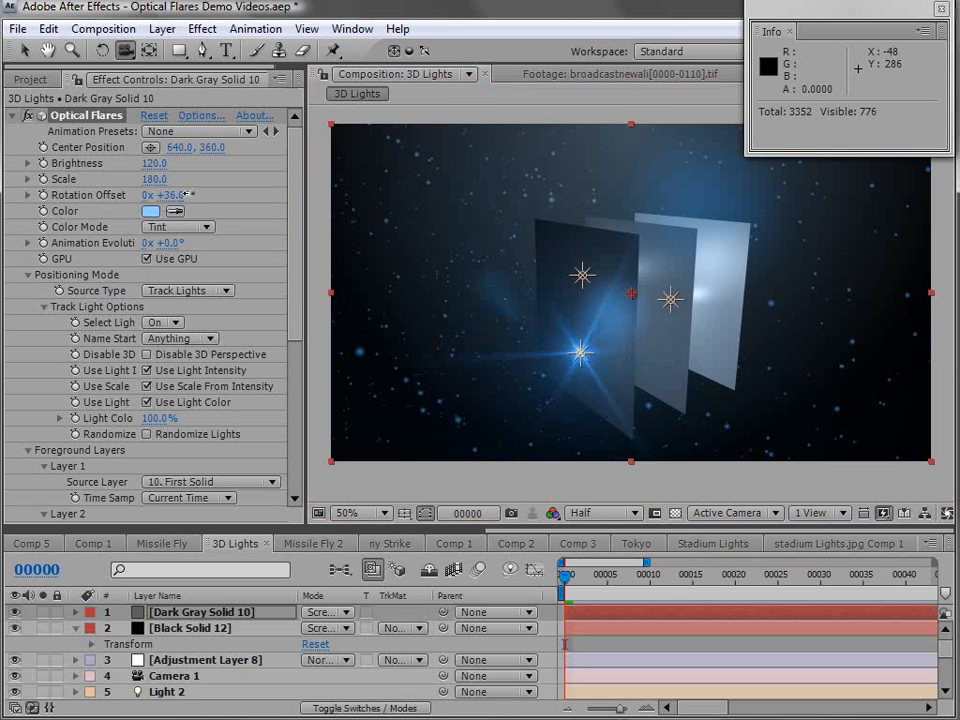
key(ctrl+z)
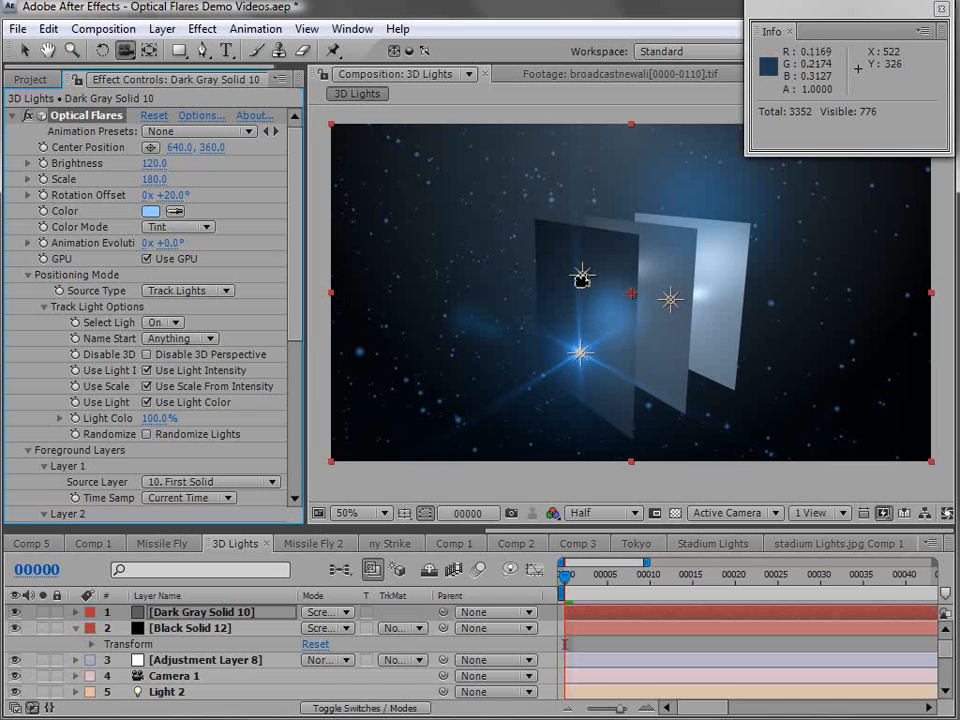
Step: Open the flare's options, select the Streak object, solo it briefly, and enlarge the preview scale to 182%
click(200, 116)
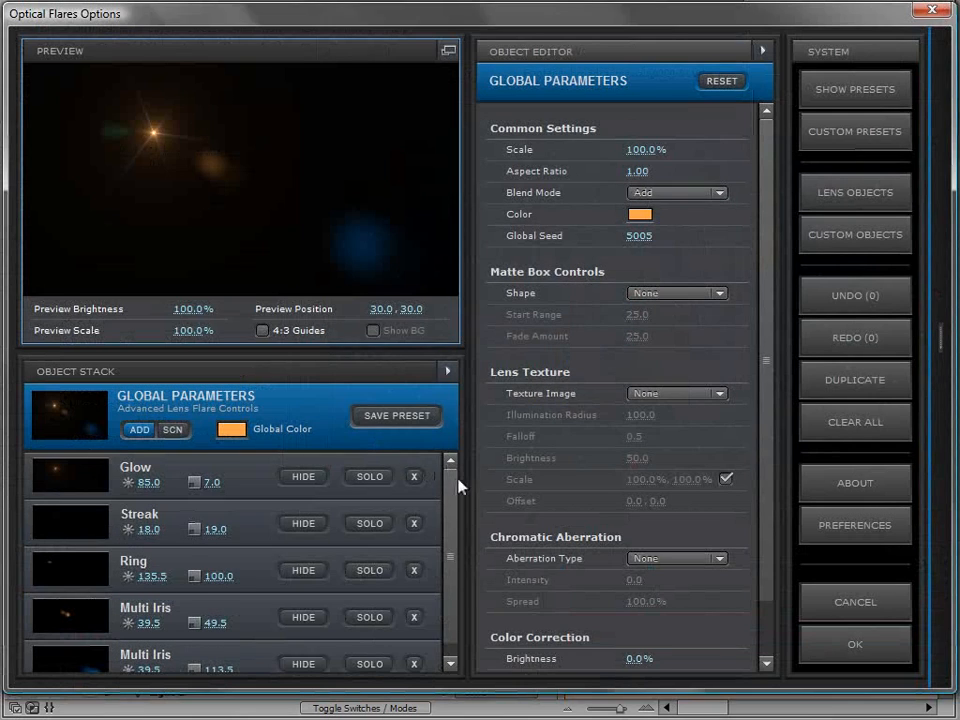
scroll(430, 535, down, 1)
click(266, 500)
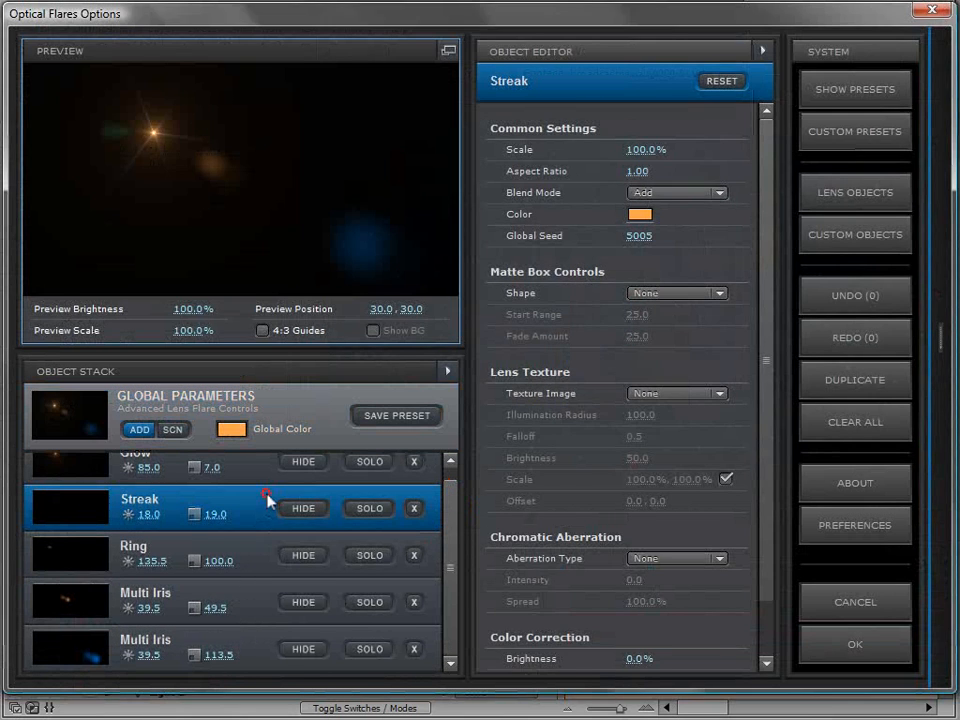
click(377, 510)
click(369, 510)
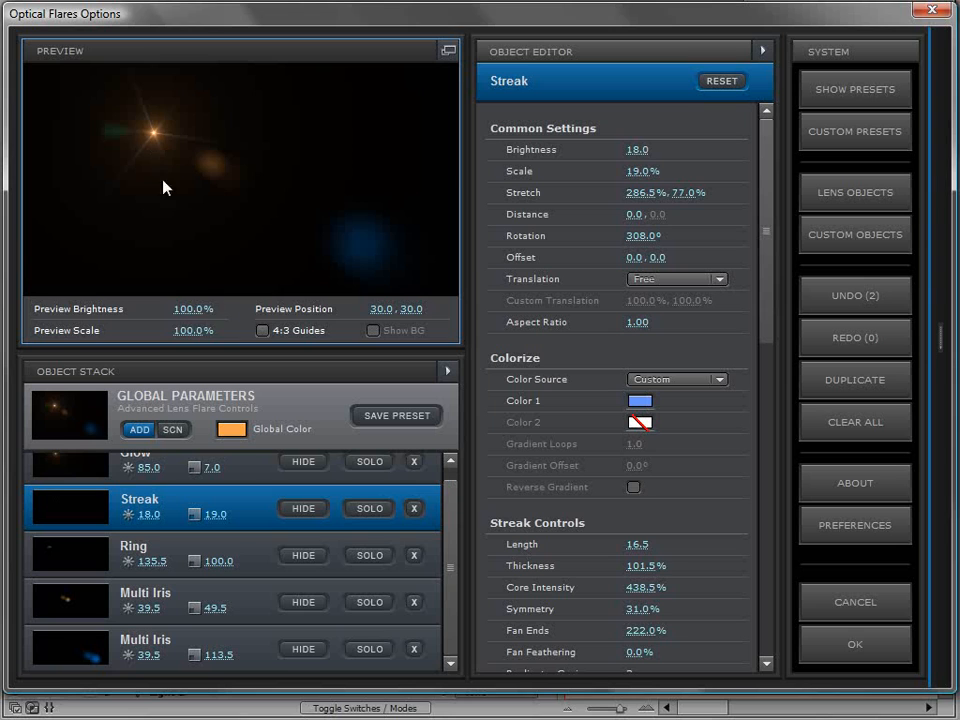
drag(197, 329, 172, 148)
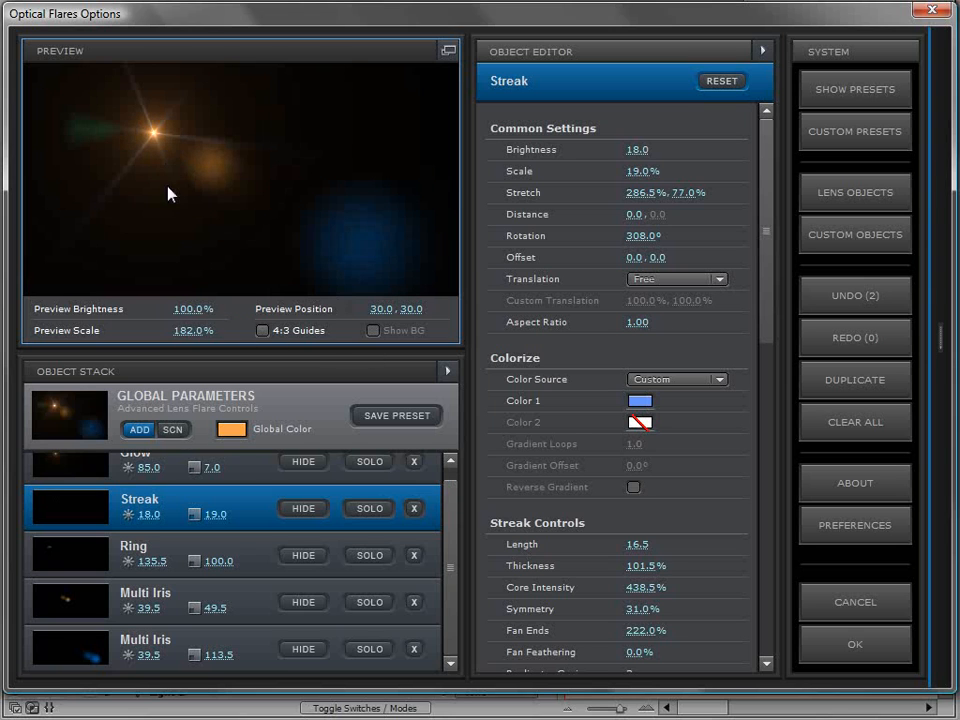
Step: Set the Streak's brightness to 53.5, enable Ignore Global Rotation for it, and apply the options
mouse_move(148, 514)
mouse_down()
mouse_move(414, 514)
mouse_move(193, 514)
mouse_move(220, 525)
mouse_move(256, 497)
mouse_up()
drag(777, 212, 577, 566)
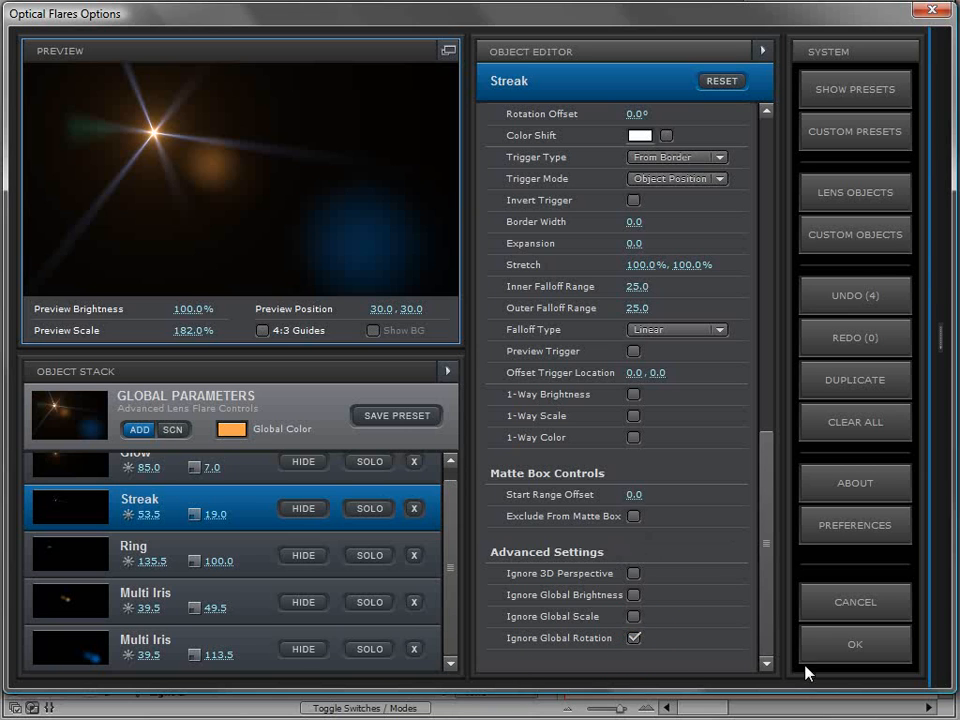
click(853, 645)
Step: Set the Rotation Offset to -4° and review the Streak's Advanced Settings, such as Ignore 3D Perspective
drag(148, 200, 171, 207)
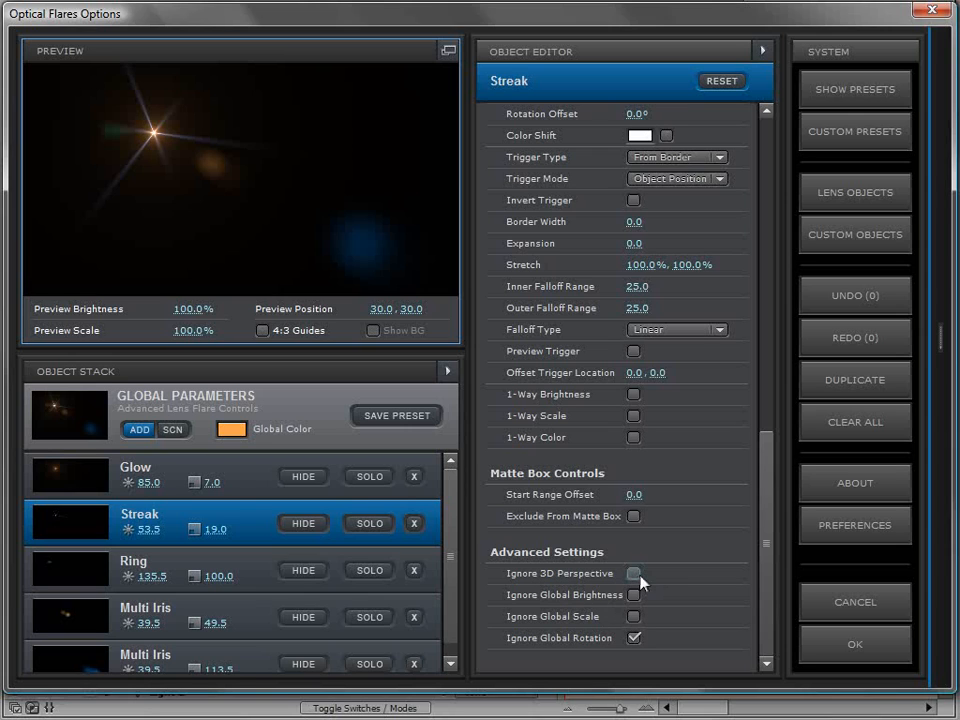
click(812, 643)
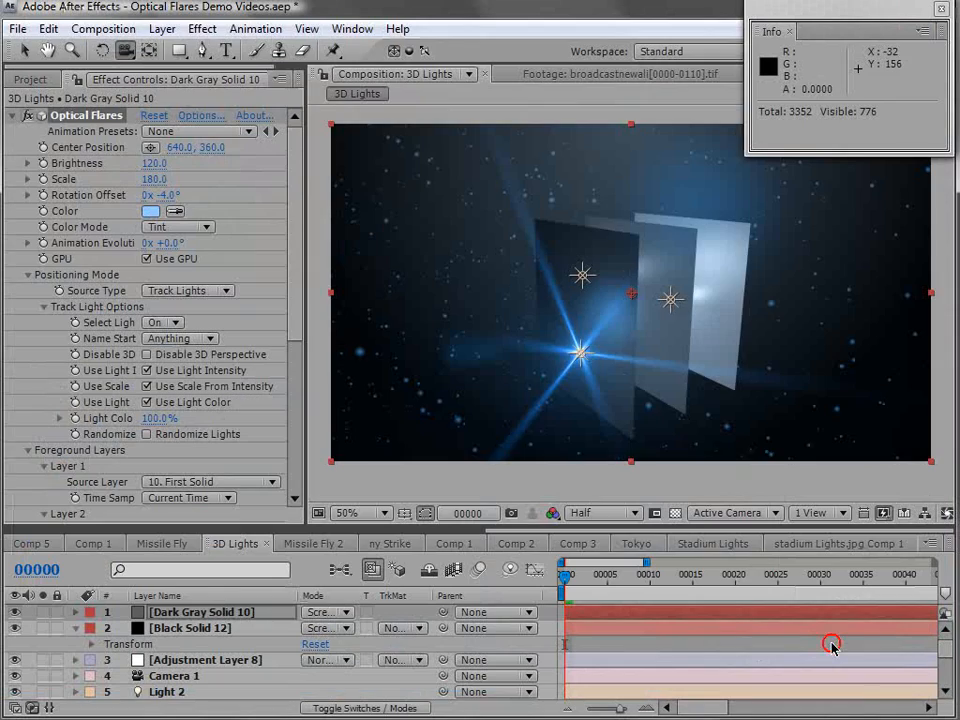
drag(644, 392, 609, 280)
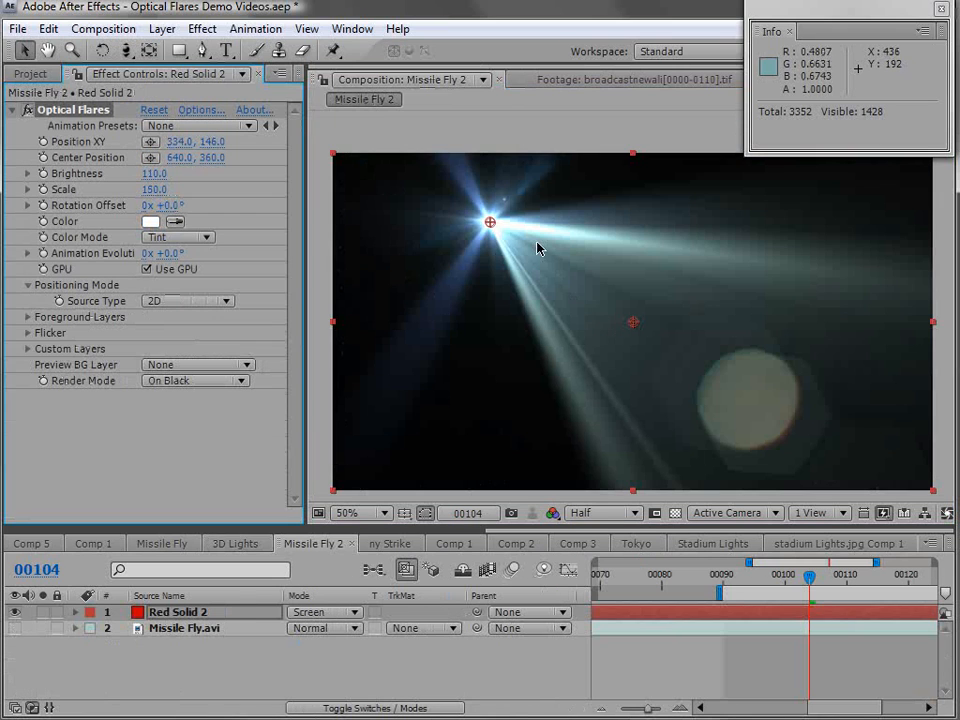
Step: In Missile Fly 2, move the flare to 204, 342, then outside the frame to -120, 100, and set its Center Position to 670, 374
drag(491, 221, 431, 314)
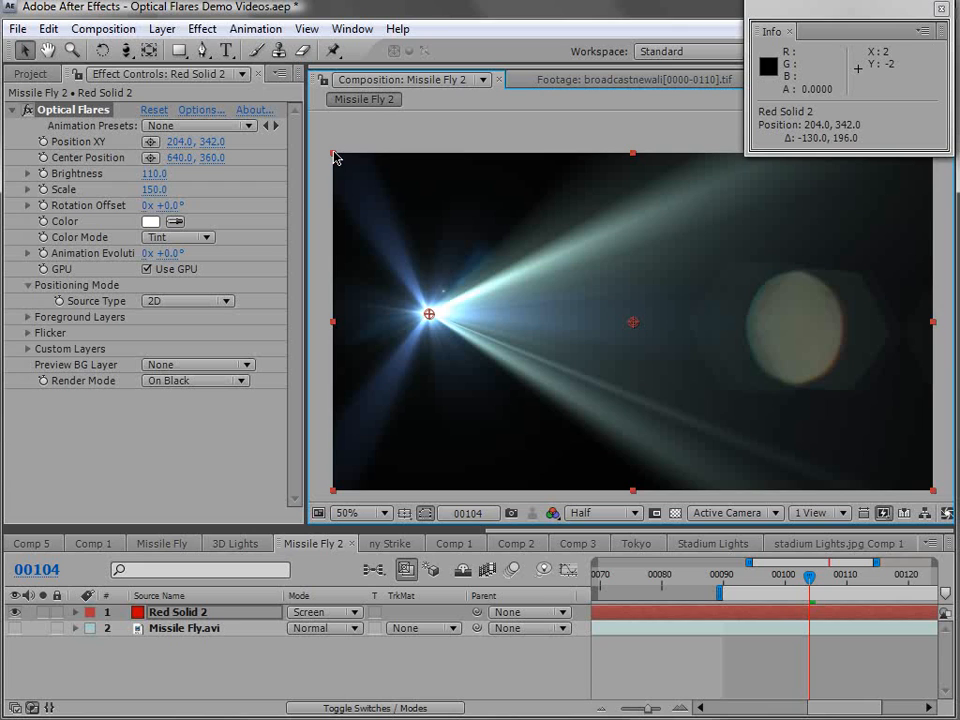
drag(429, 314, 280, 206)
mouse_move(633, 323)
mouse_down()
mouse_move(621, 210)
mouse_move(636, 208)
mouse_move(739, 418)
mouse_move(409, 431)
mouse_move(645, 291)
mouse_move(638, 324)
mouse_up()
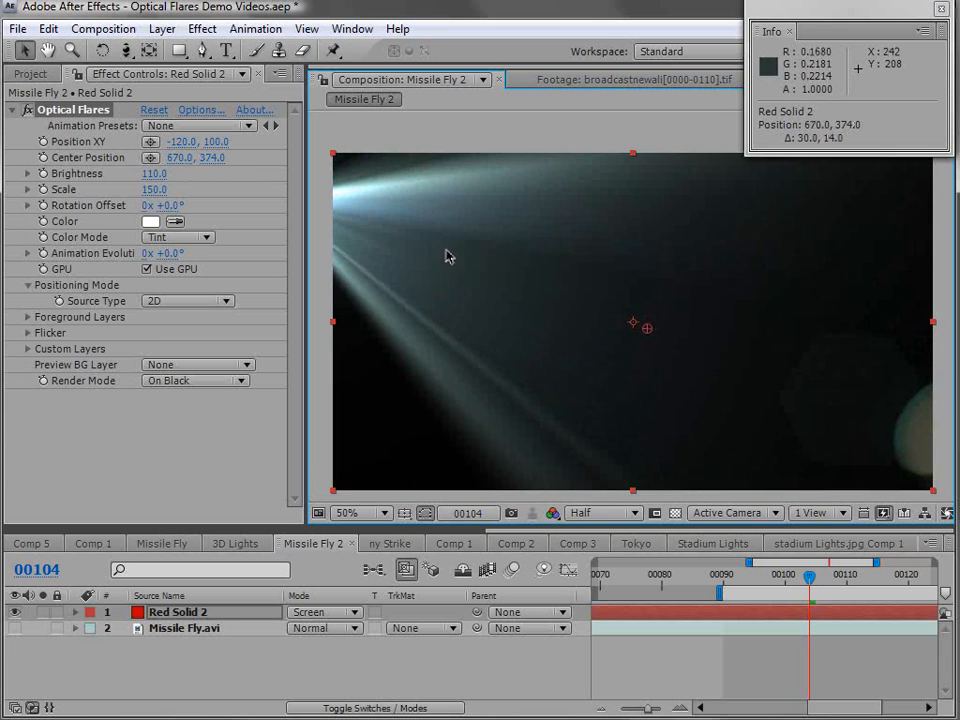
Step: Bring the flare back inside the frame near the upper middle and shift its Center Position slightly down and right
key(comma)
drag(455, 255, 627, 262)
mouse_move(634, 321)
mouse_down()
mouse_move(594, 386)
mouse_move(604, 324)
mouse_move(634, 315)
mouse_move(592, 347)
mouse_move(634, 326)
mouse_move(648, 336)
mouse_up()
key(period)
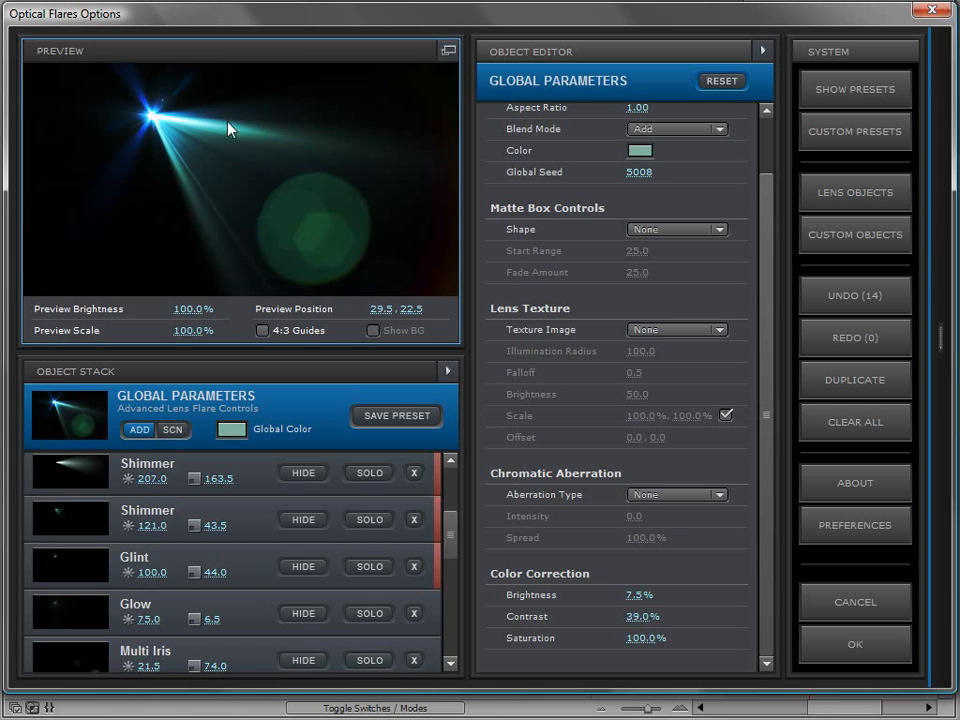
Step: In the flare's options, move the preview flare to 66.4, 28.9 and change the Global Color to orange E0AC7A
drag(229, 122, 312, 131)
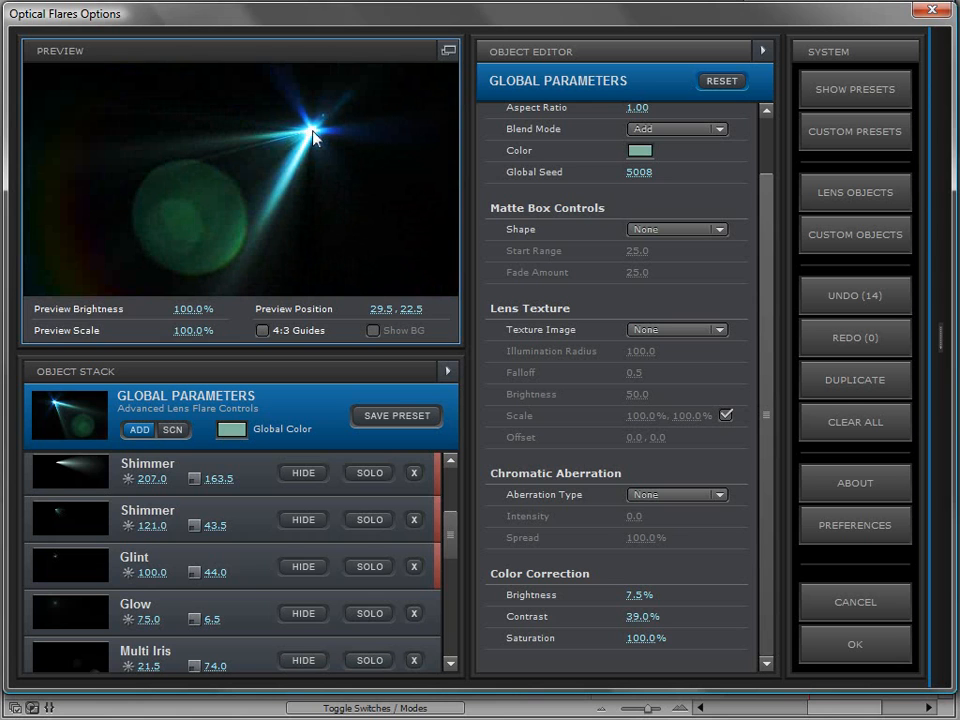
click(231, 428)
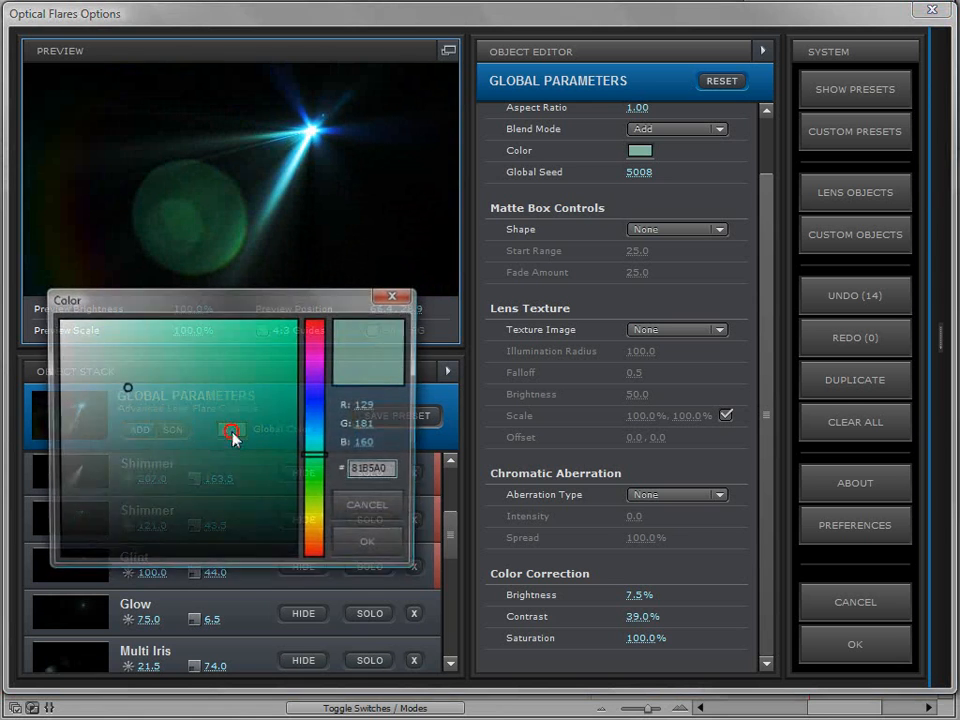
mouse_move(322, 440)
mouse_down()
mouse_move(316, 363)
mouse_move(314, 541)
mouse_up()
click(239, 337)
click(166, 349)
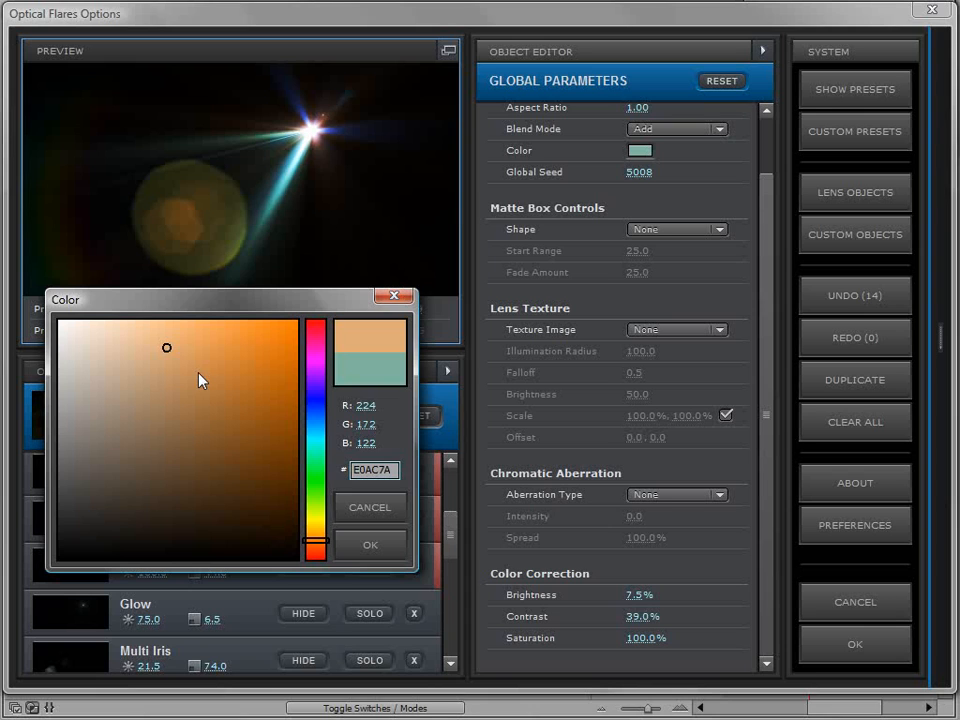
click(369, 550)
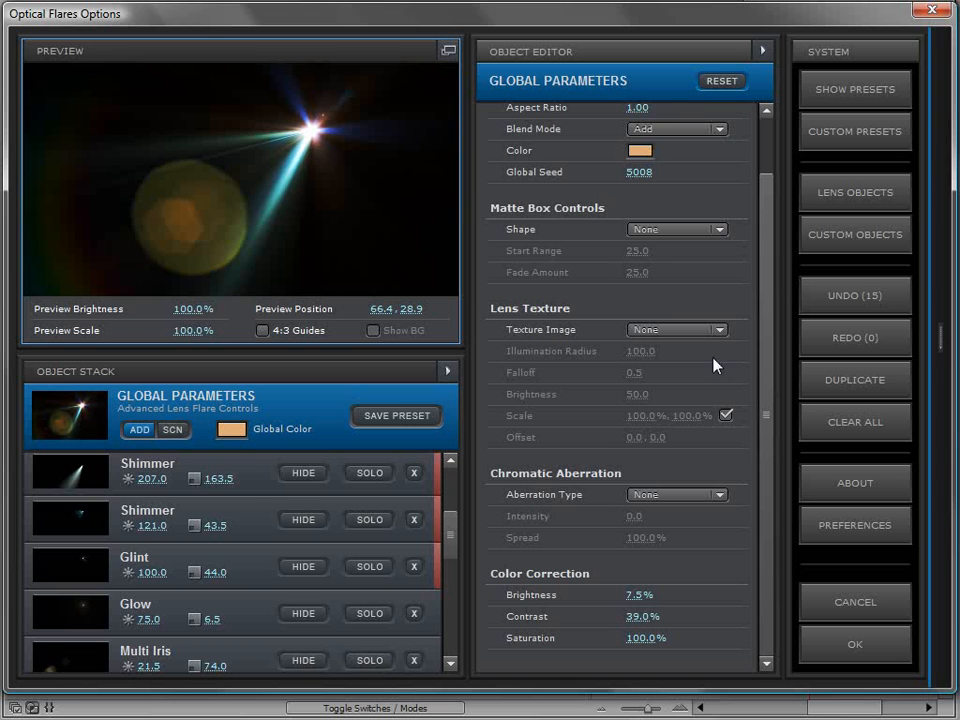
Step: Enable the Use After Effects color picker option in the Optical Flares preferences
click(826, 530)
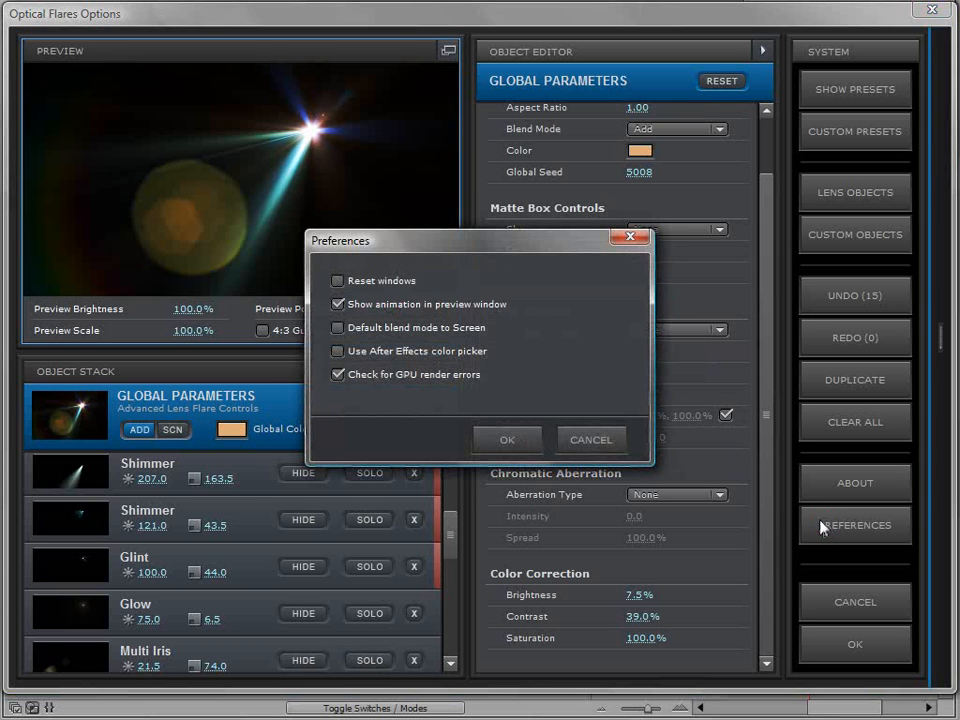
click(337, 351)
click(497, 440)
Step: Change the Global Color to pink F179D1 and move the preview flare to about 79.5, 73.1
click(231, 429)
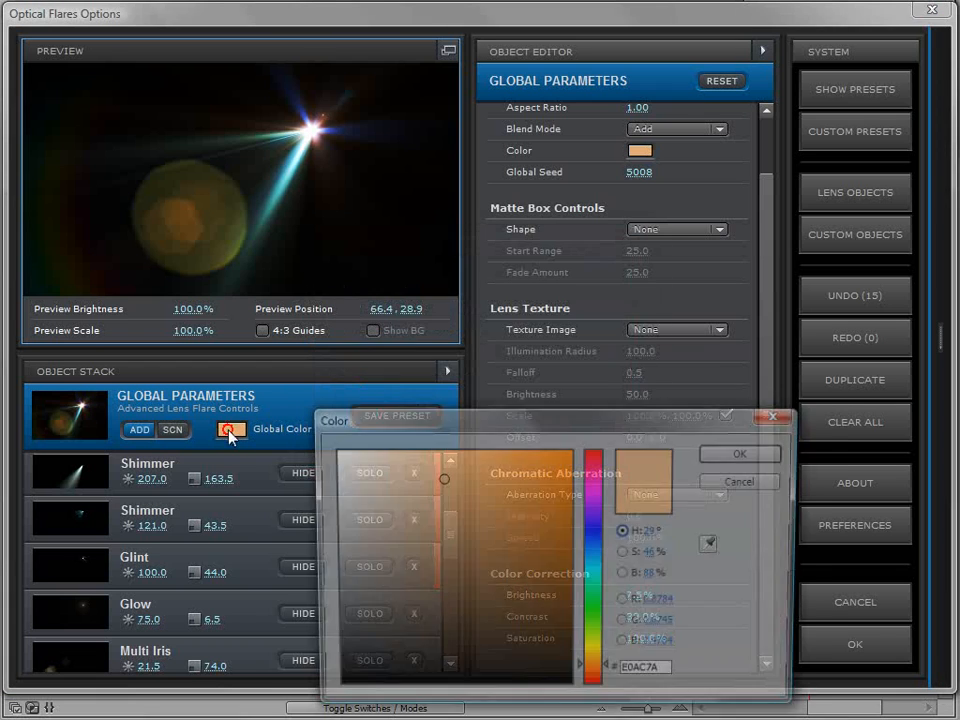
drag(503, 420, 548, 217)
mouse_move(561, 280)
mouse_down()
mouse_move(505, 262)
mouse_move(556, 260)
mouse_up()
click(640, 266)
click(498, 247)
drag(498, 247, 498, 249)
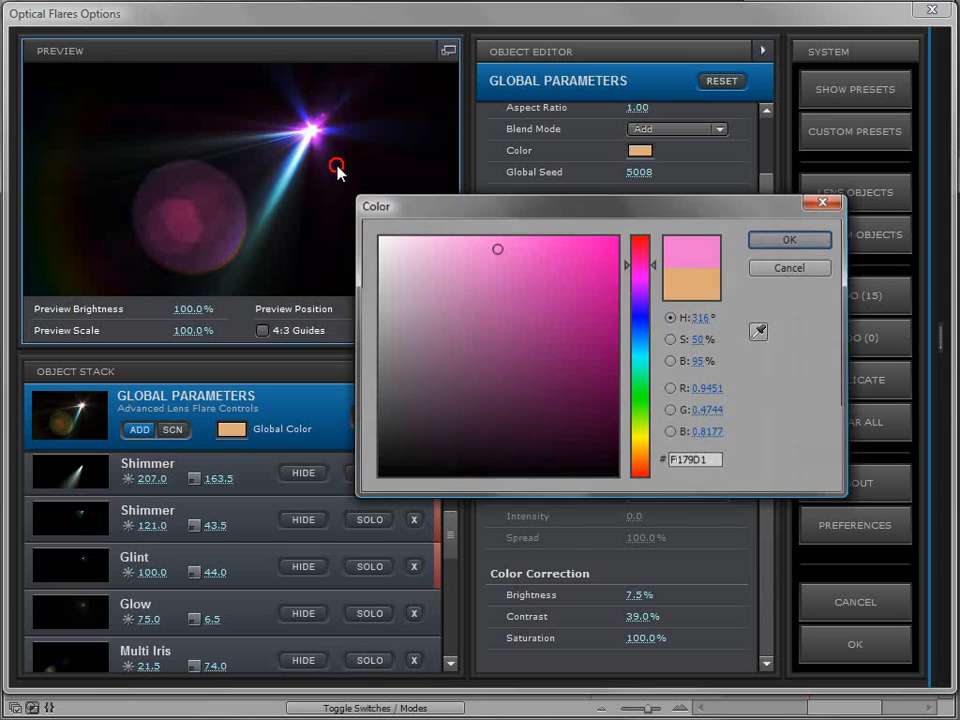
key(Return)
drag(317, 137, 370, 235)
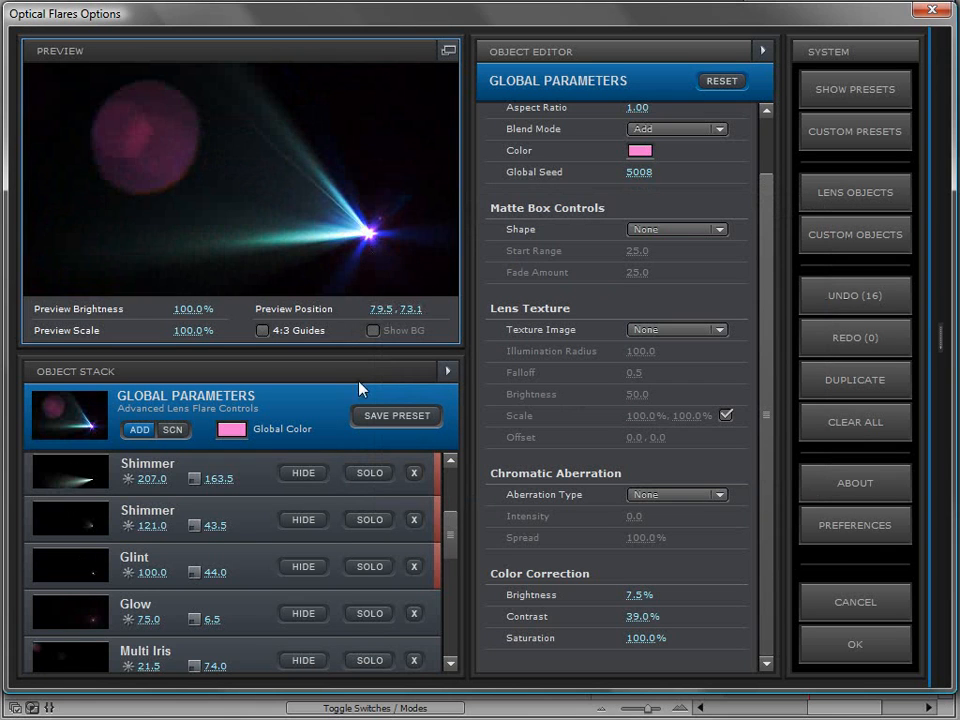
Step: Set the Global Color to pale green BEF7C9 and move the preview flare to about 74.8, 23.3
click(231, 429)
click(642, 390)
click(431, 242)
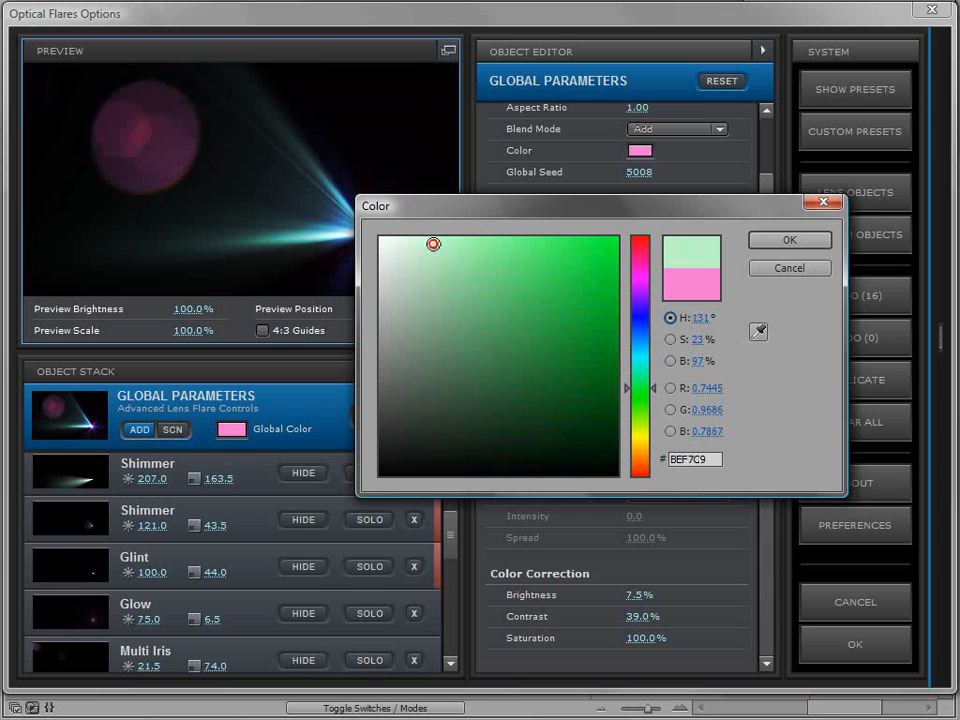
click(789, 240)
drag(315, 189, 350, 122)
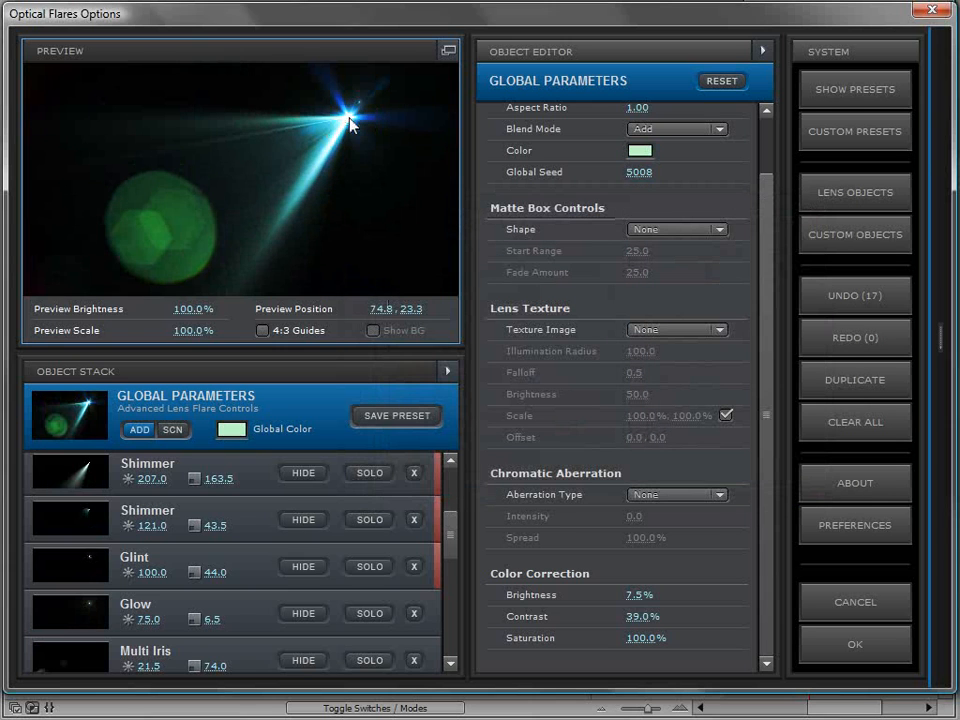